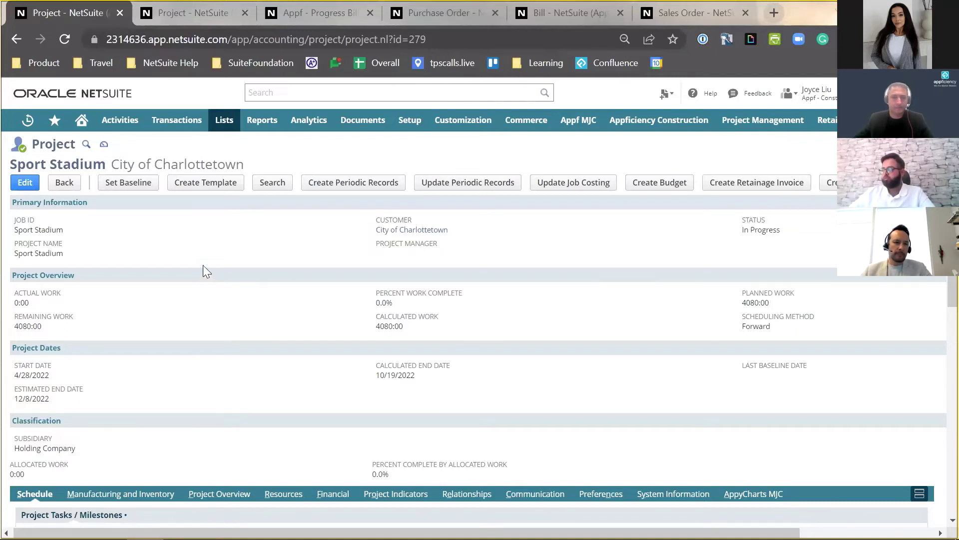
# Review the Sport Stadium project's financial details, including the MJC checkboxes, MJC metrics and Appf - ABC retainage settings
pyautogui.scroll(-3, 223, 291)
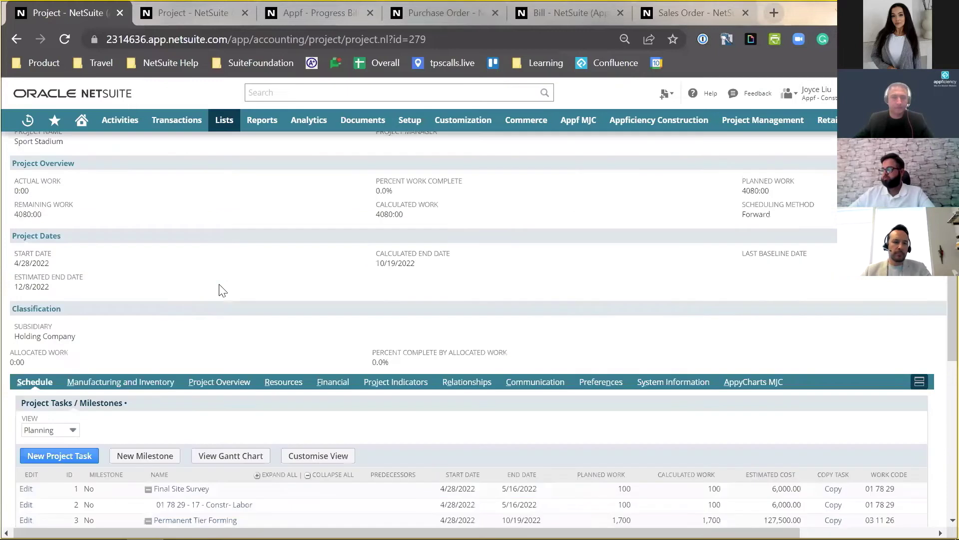
pyautogui.click(336, 350)
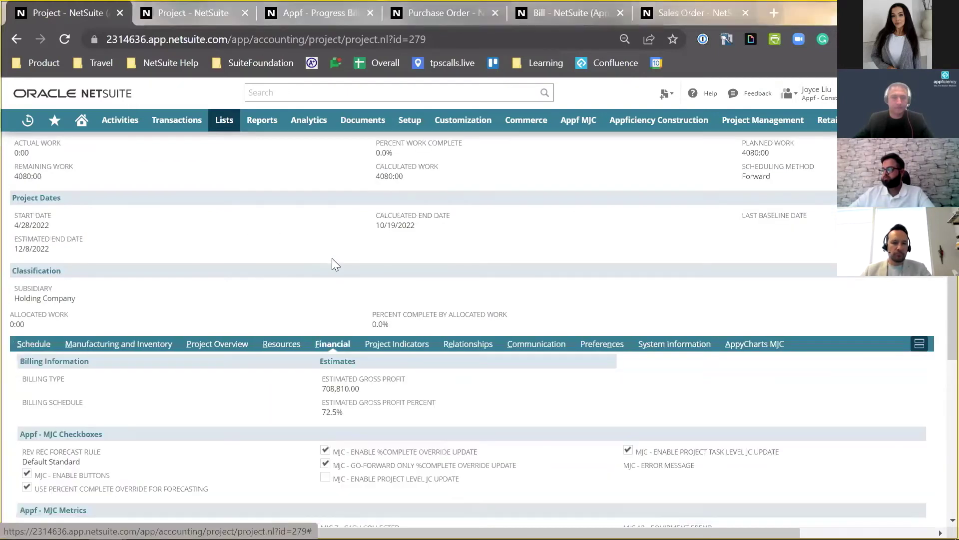
pyautogui.scroll(2, 332, 258)
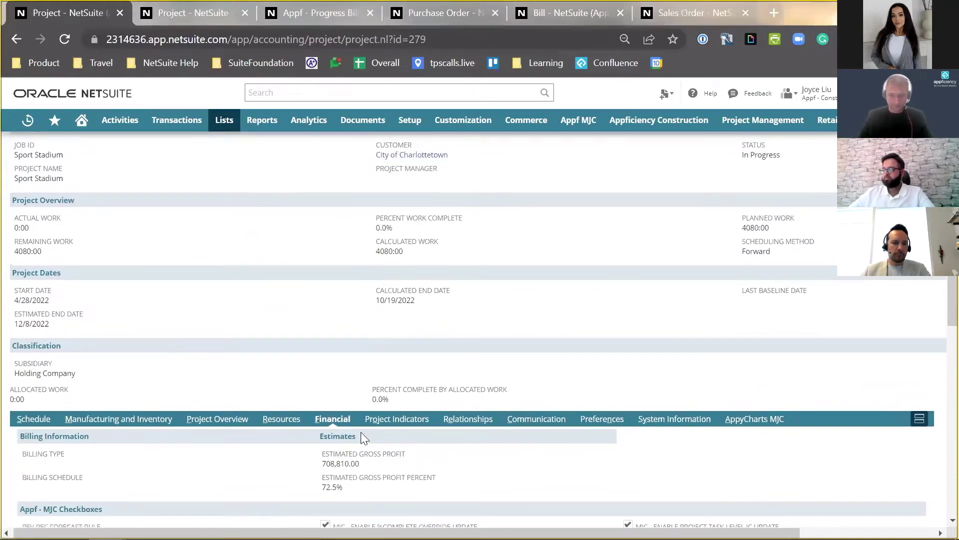
pyautogui.scroll(2, 222, 289)
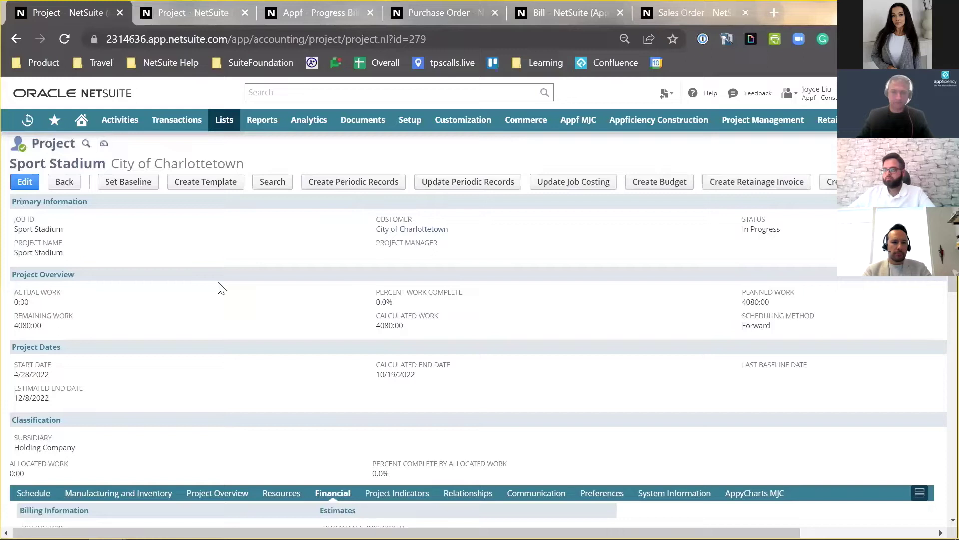
pyautogui.scroll(-2, 222, 289)
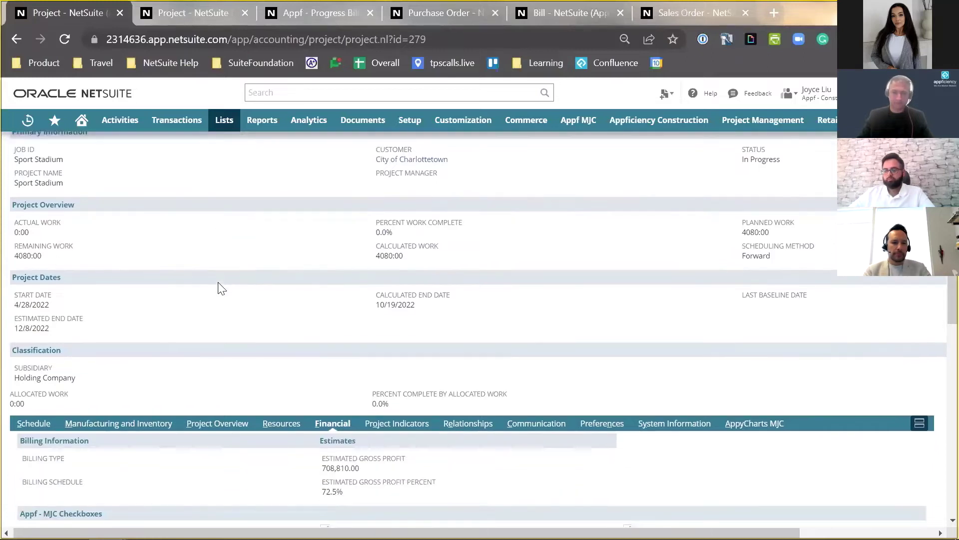
pyautogui.scroll(-1, 220, 288)
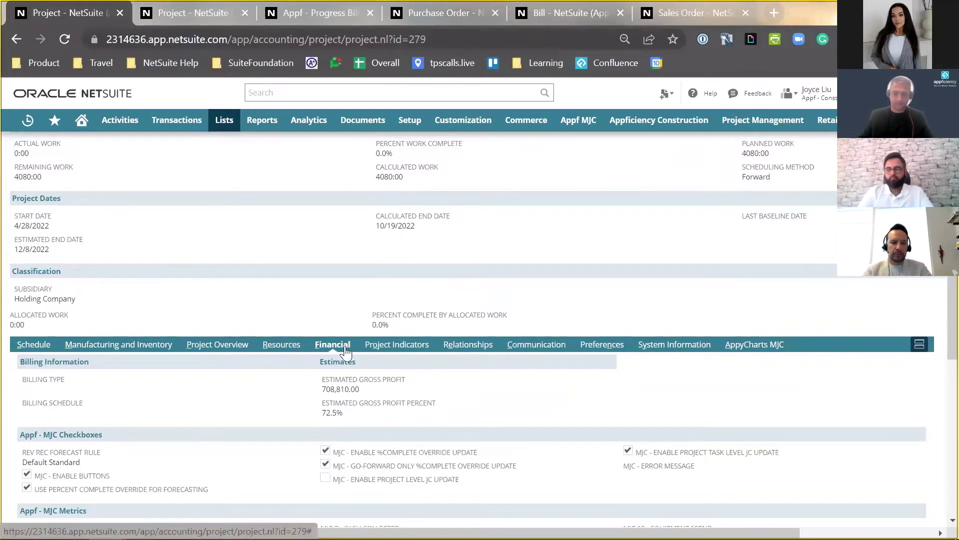
pyautogui.scroll(-3, 346, 352)
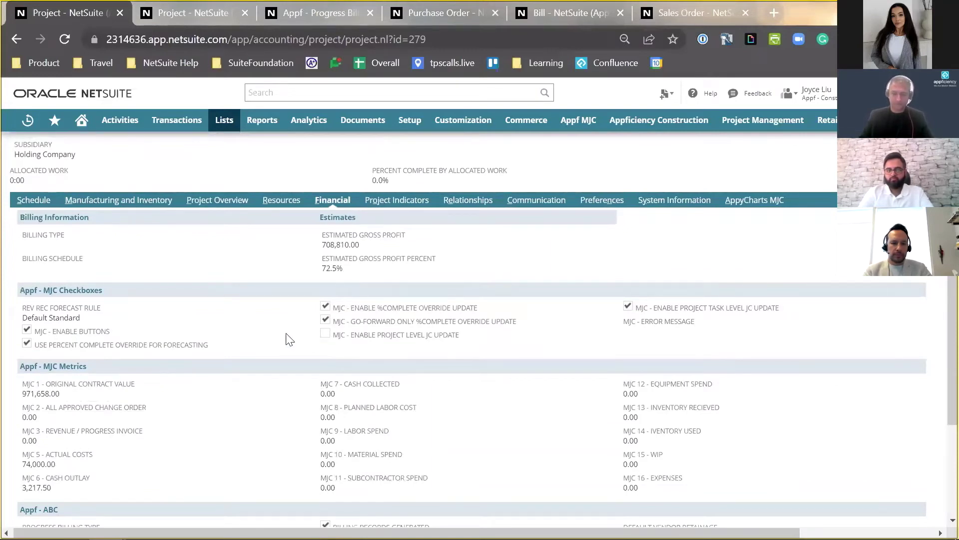
pyautogui.scroll(-1, 262, 347)
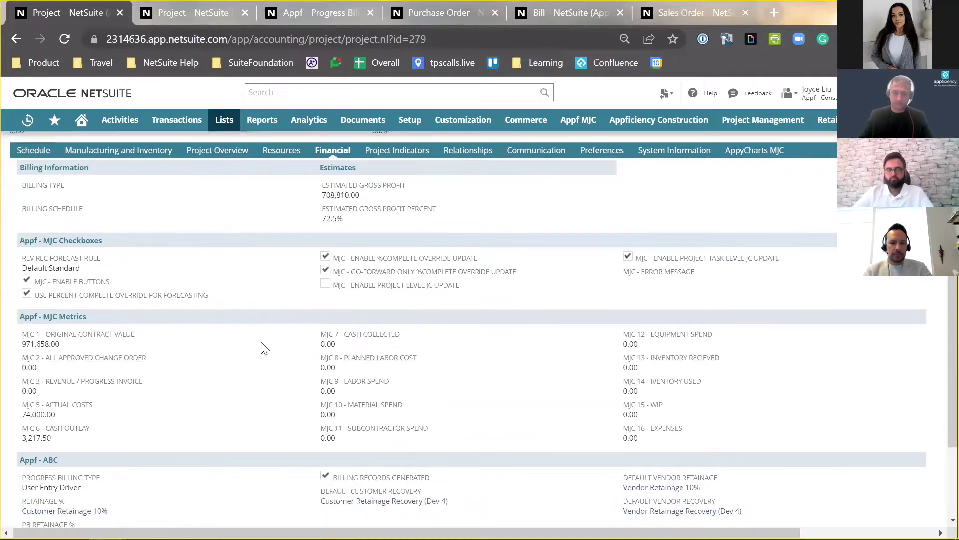
pyautogui.scroll(-2, 262, 347)
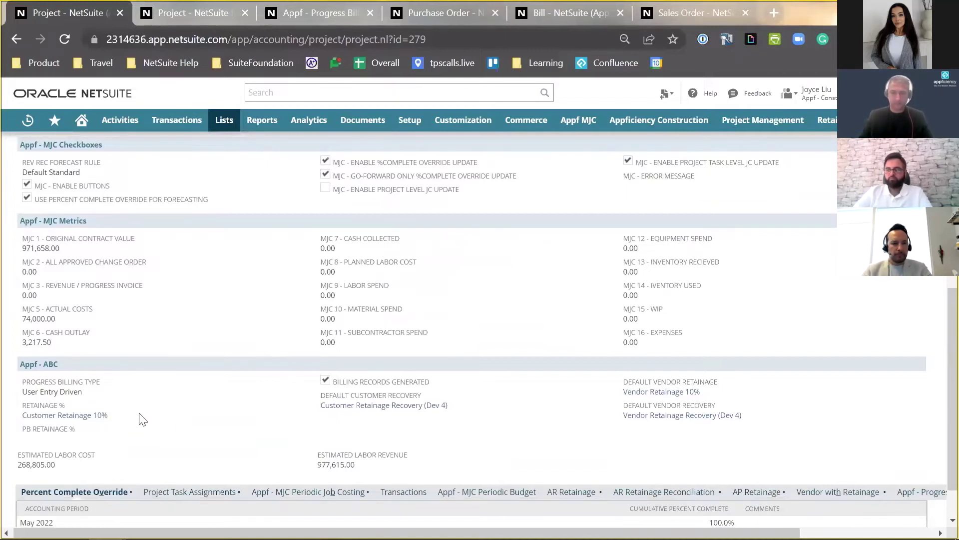
pyautogui.scroll(-1, 142, 420)
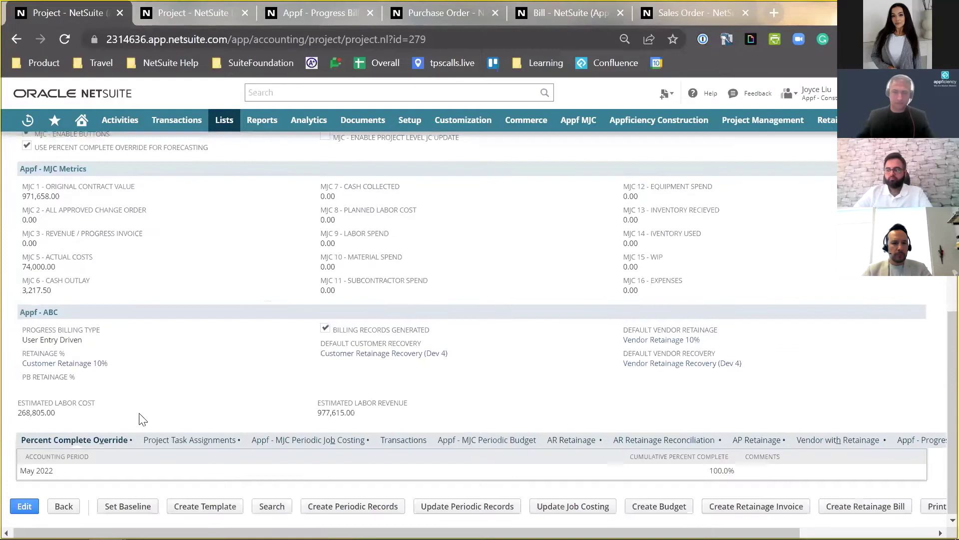
# Show the project's Appf - Progress Billing records and examine the work lines for each application date
pyautogui.click(923, 442)
pyautogui.scroll(-1, 534, 382)
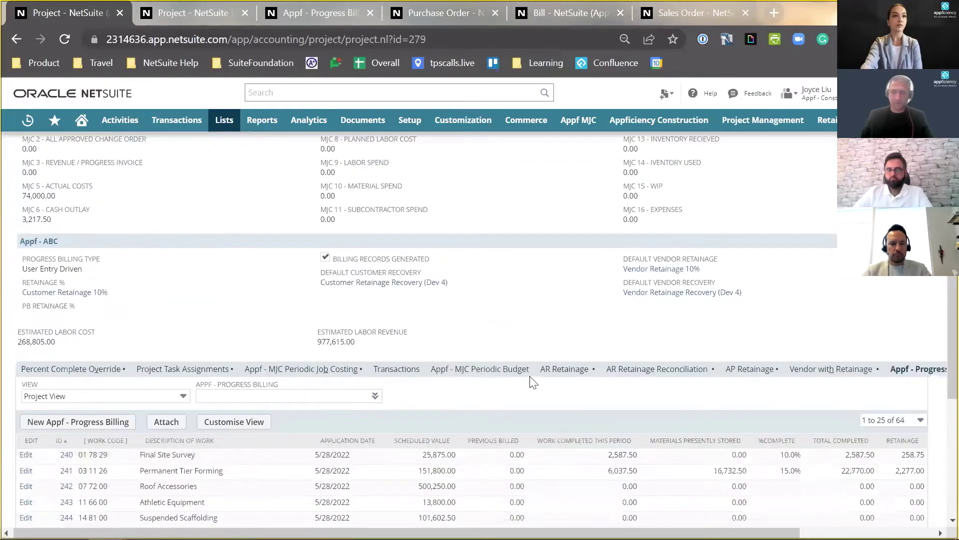
pyautogui.scroll(-3, 534, 383)
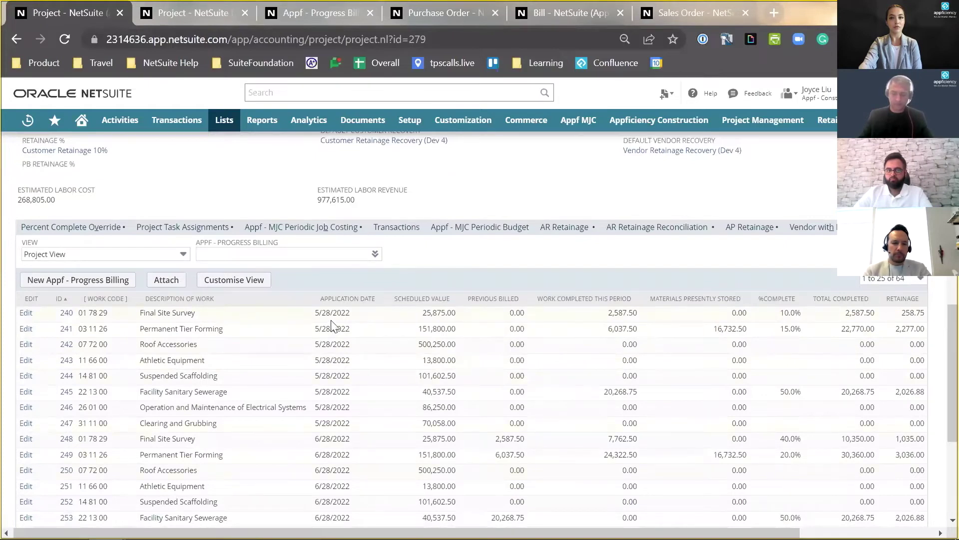
pyautogui.scroll(-1, 334, 314)
pyautogui.scroll(-3, 336, 314)
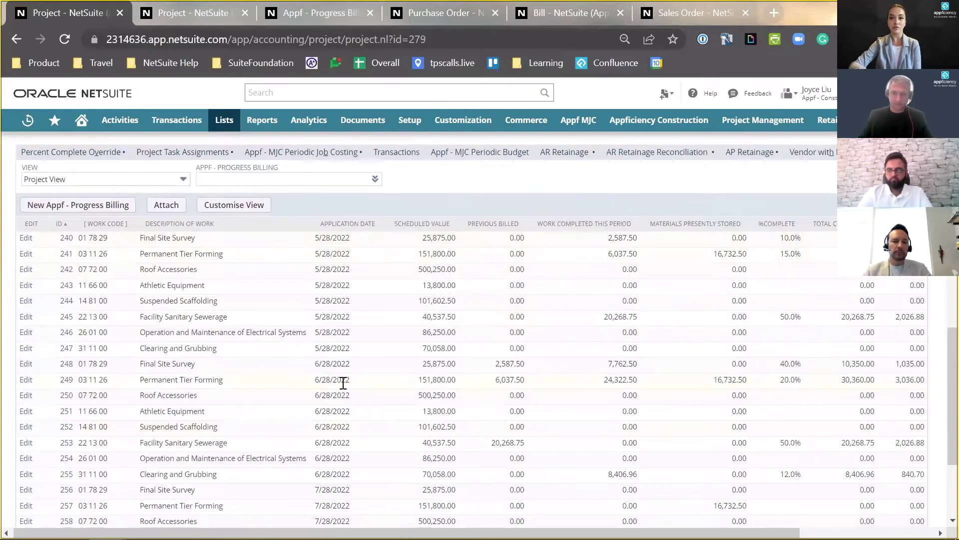
pyautogui.scroll(-3, 343, 385)
pyautogui.scroll(-3, 341, 439)
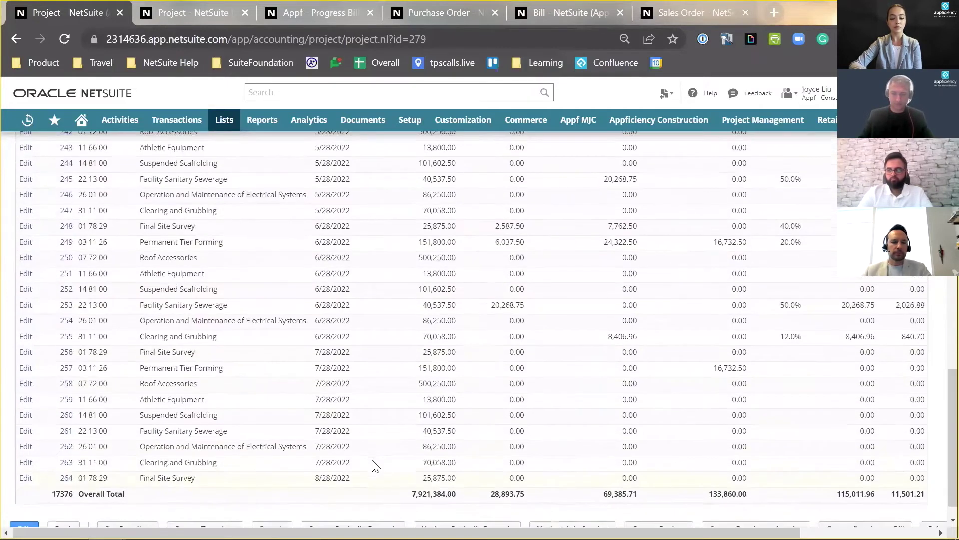
pyautogui.scroll(5, 375, 457)
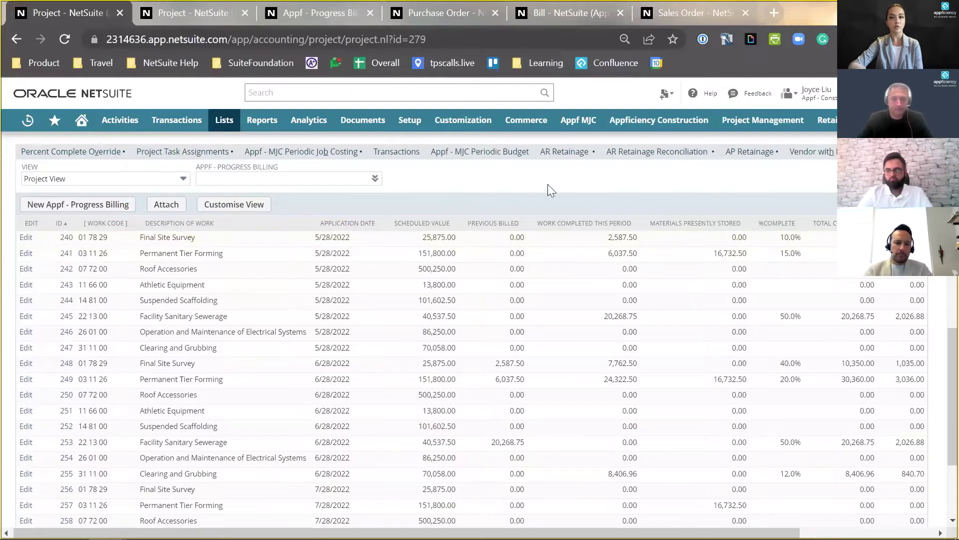
# Show the Sport Stadium project's Appf - Summary Billing records by period
pyautogui.hscroll(2, 552, 190)
pyautogui.hscroll(2, 548, 184)
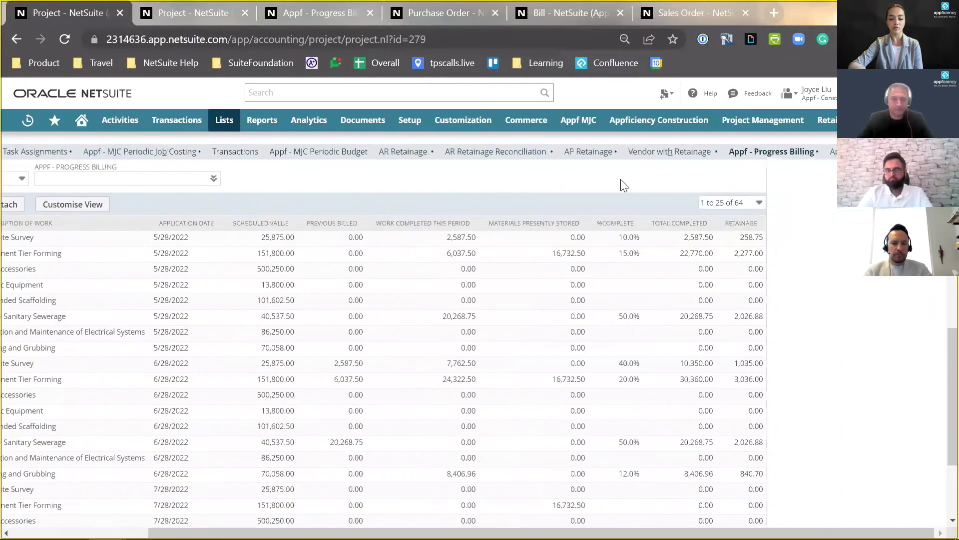
pyautogui.click(833, 151)
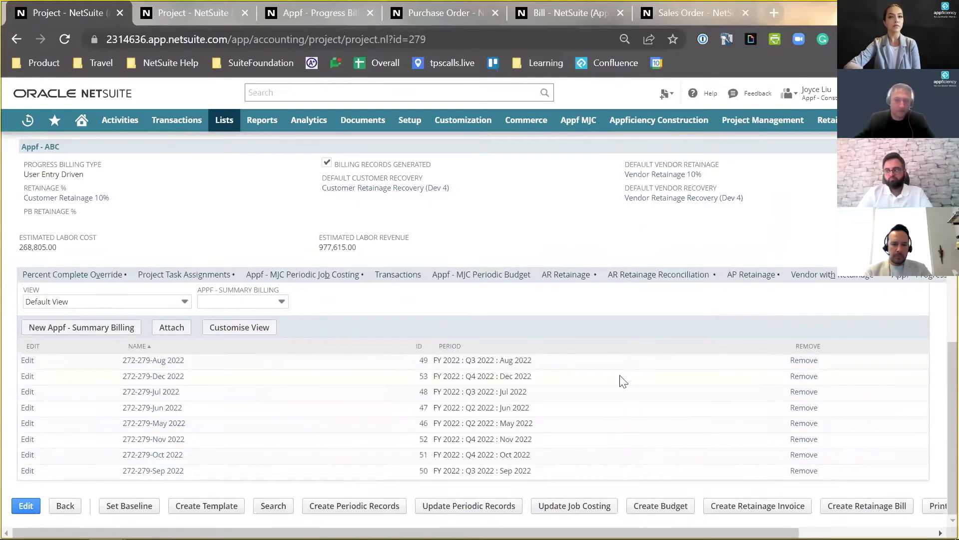
# Return to the project's Appf - Progress Billing records and review the May and June 2022 lines
pyautogui.click(899, 281)
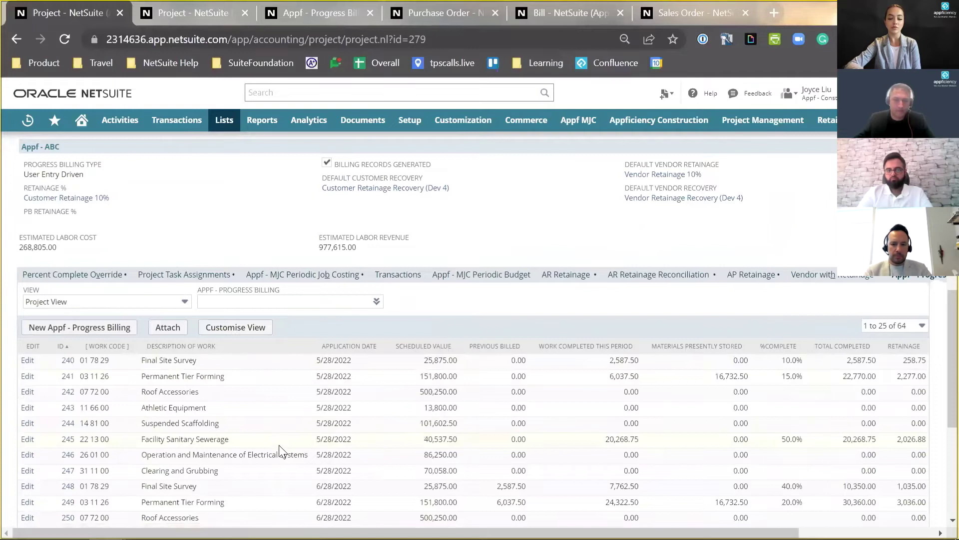
pyautogui.scroll(-1, 279, 445)
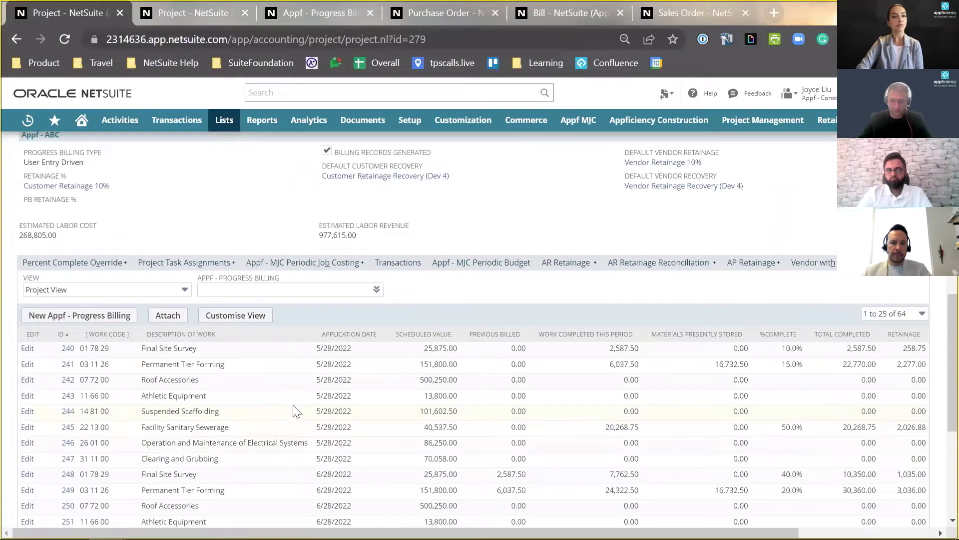
pyautogui.scroll(-2, 297, 410)
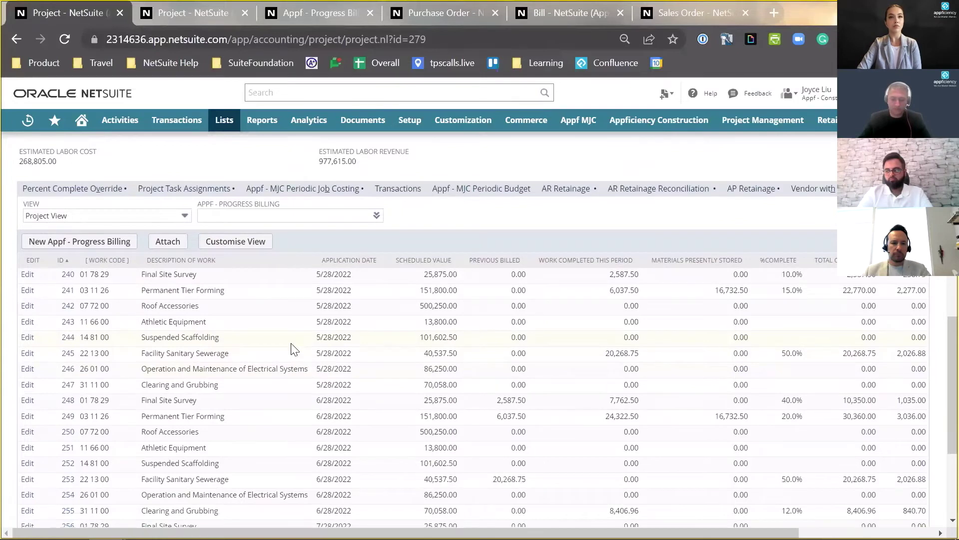
pyautogui.scroll(15, 294, 348)
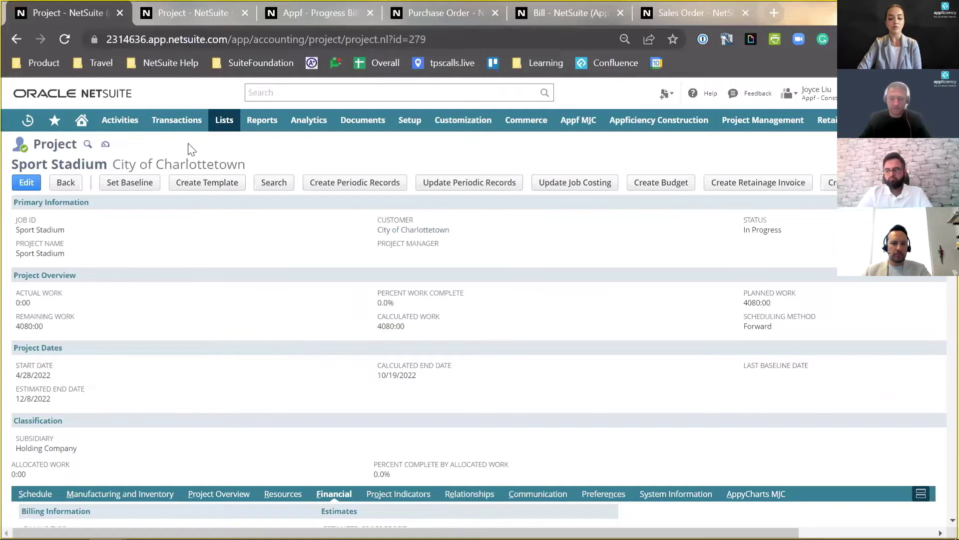
# Compare the Sport Stadium project's main details and dates with the Window - PW -1 project record
pyautogui.click(204, 12)
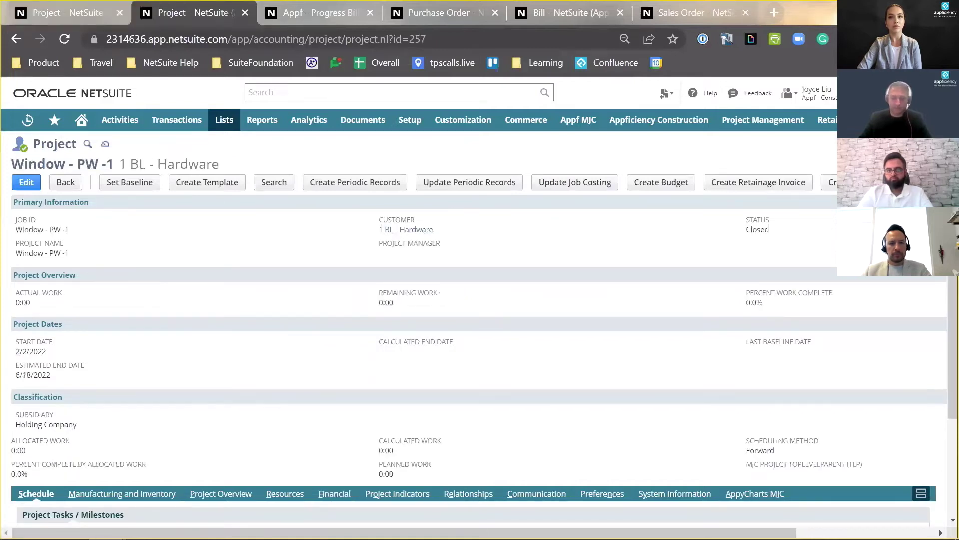
pyautogui.click(51, 9)
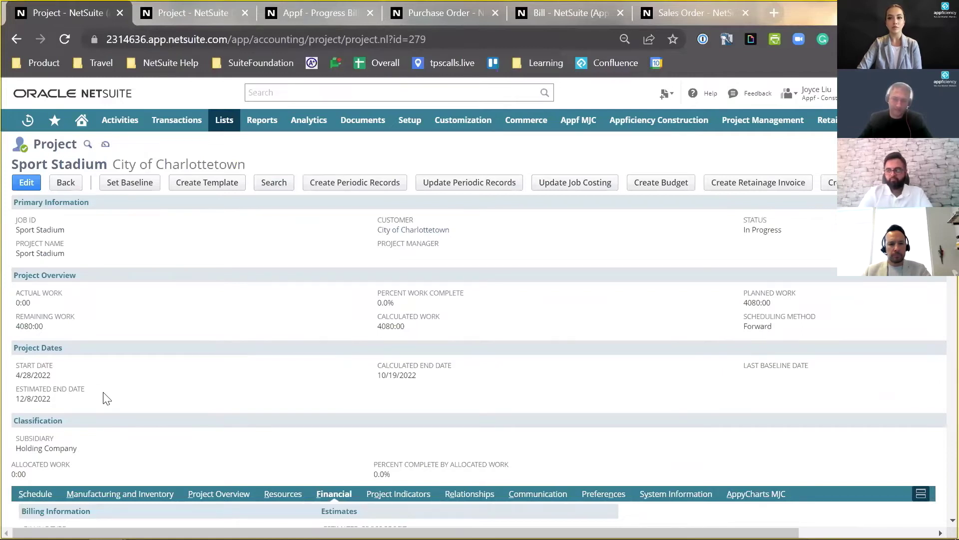
pyautogui.scroll(-3, 106, 398)
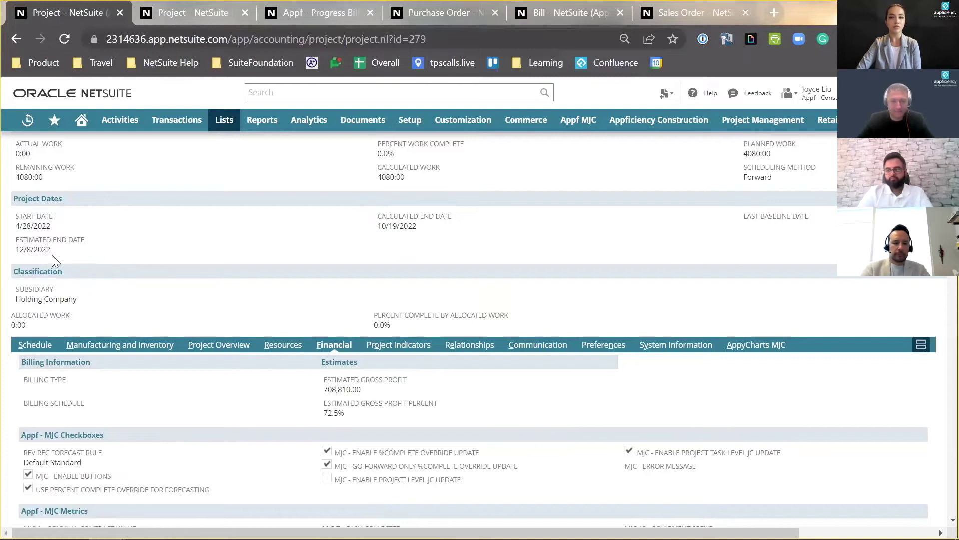
pyautogui.scroll(3, 55, 261)
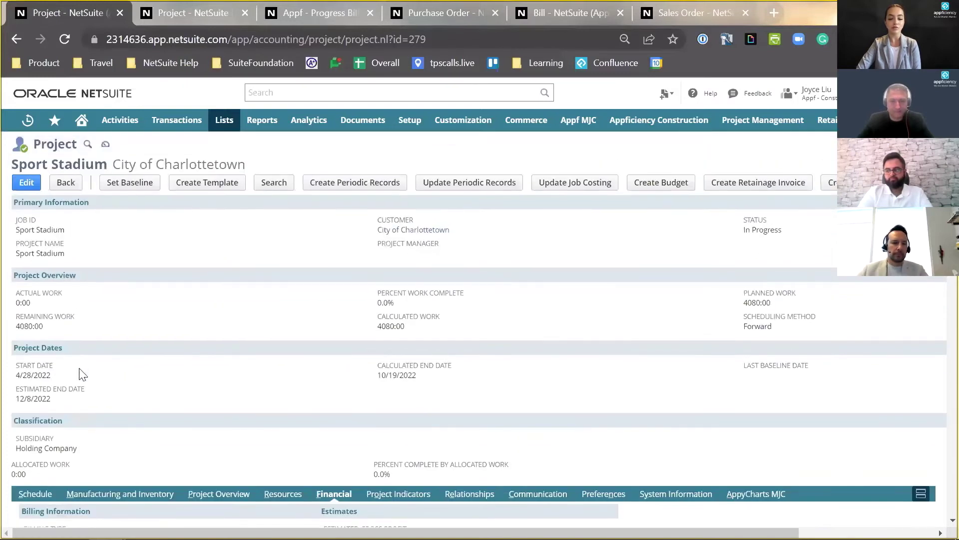
pyautogui.click(185, 12)
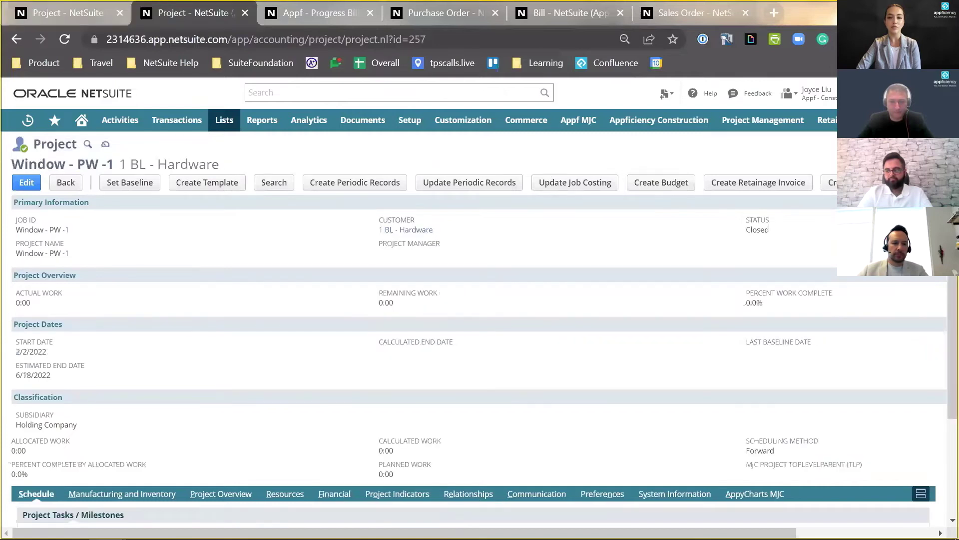
pyautogui.click(82, 12)
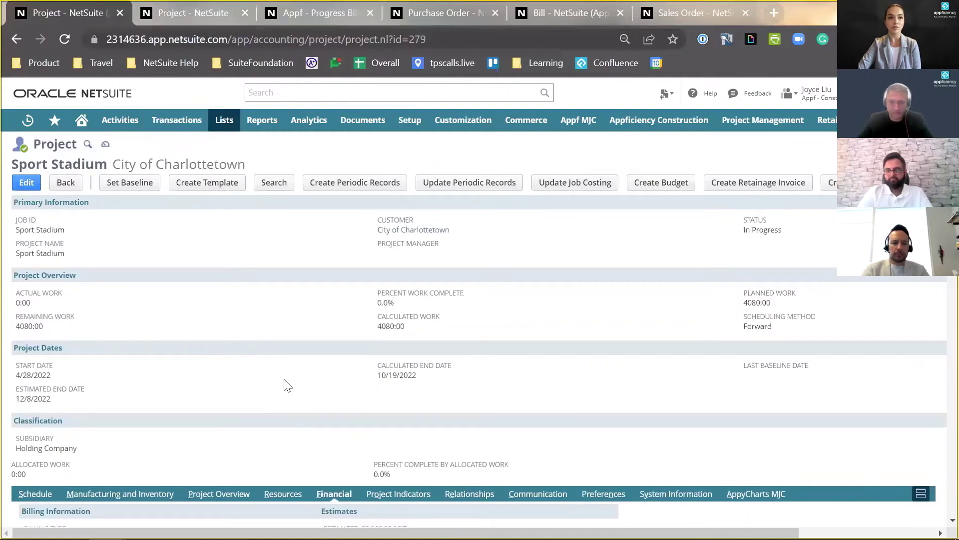
# Open the 5/28/2022 Facility Sanitary Sewerage progress billing record in a new browser tab and view it
pyautogui.scroll(-1, 287, 385)
pyautogui.scroll(-6, 288, 385)
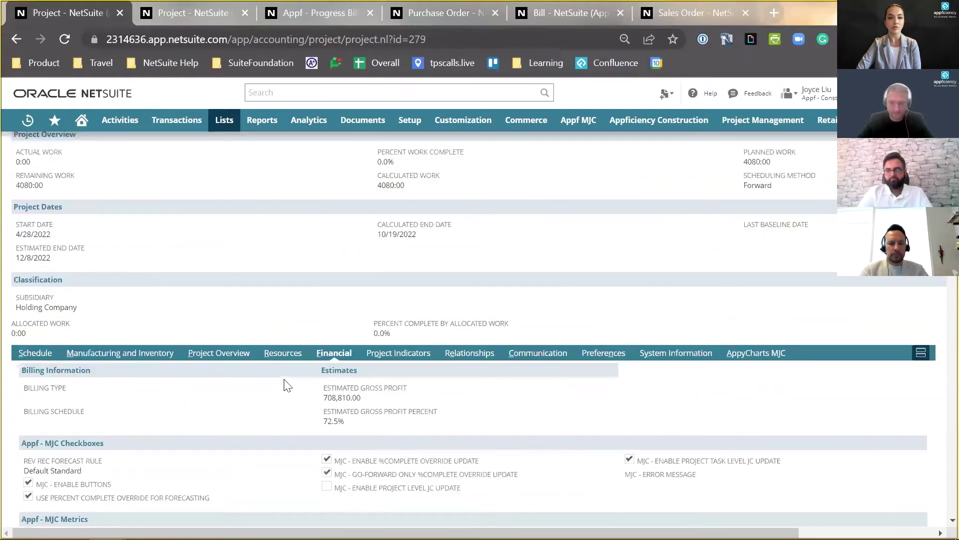
pyautogui.scroll(-7, 287, 385)
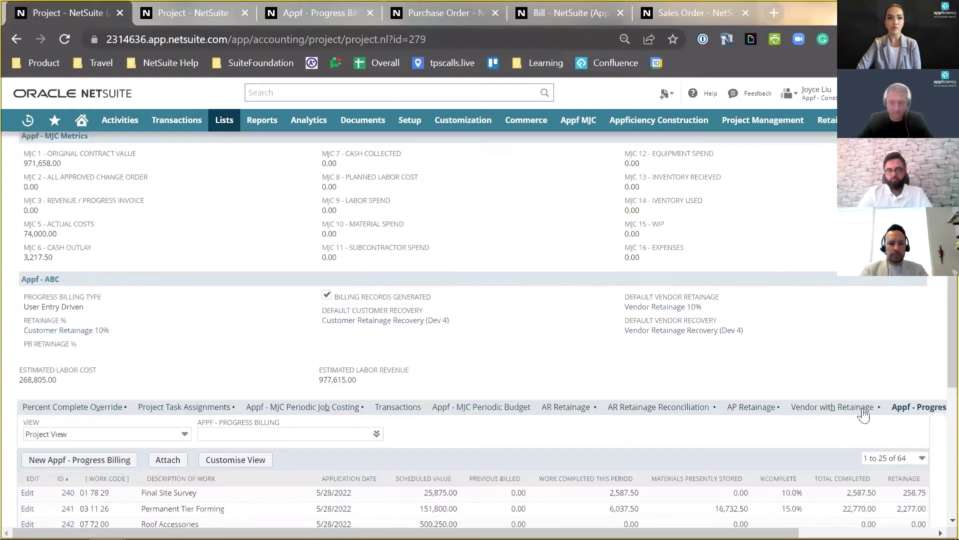
pyautogui.scroll(-2, 587, 386)
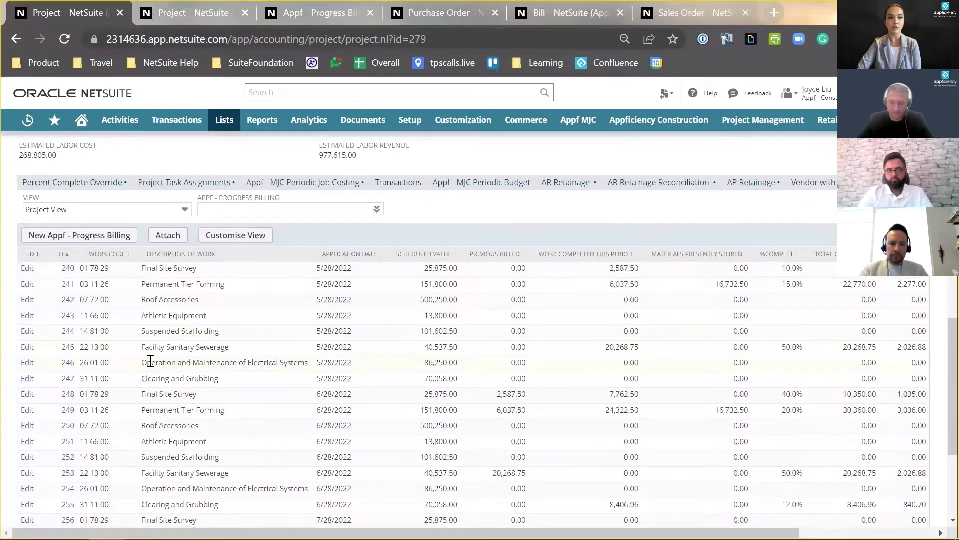
pyautogui.rightClick(83, 349)
pyautogui.click(145, 360)
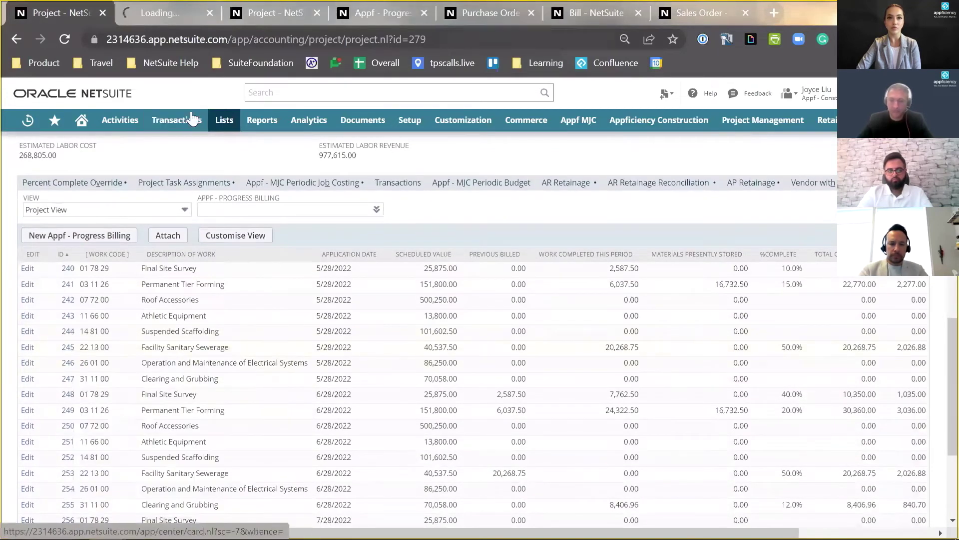
pyautogui.click(154, 11)
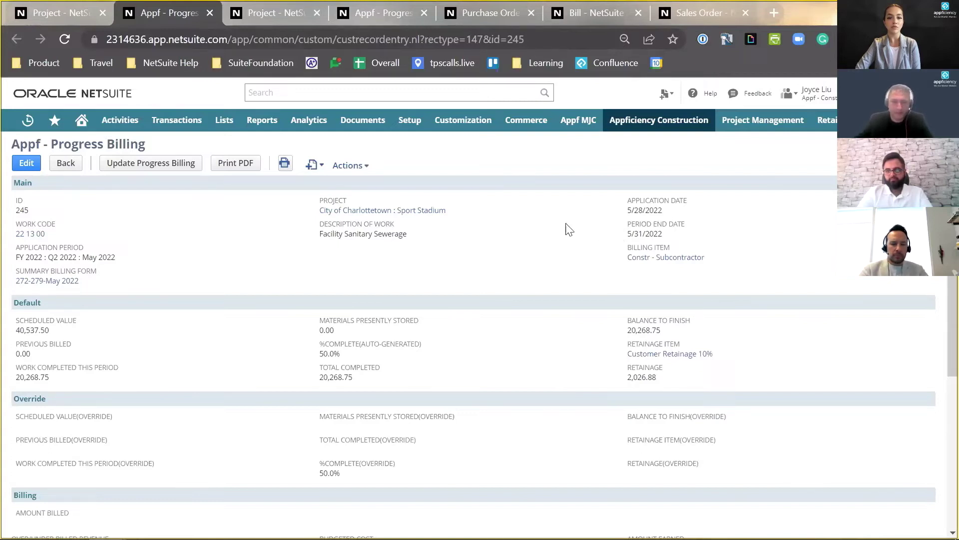
# Open the linked Sport Stadium project and the 22 13 00 work code record from the progress billing record in new browser tabs
pyautogui.rightClick(440, 211)
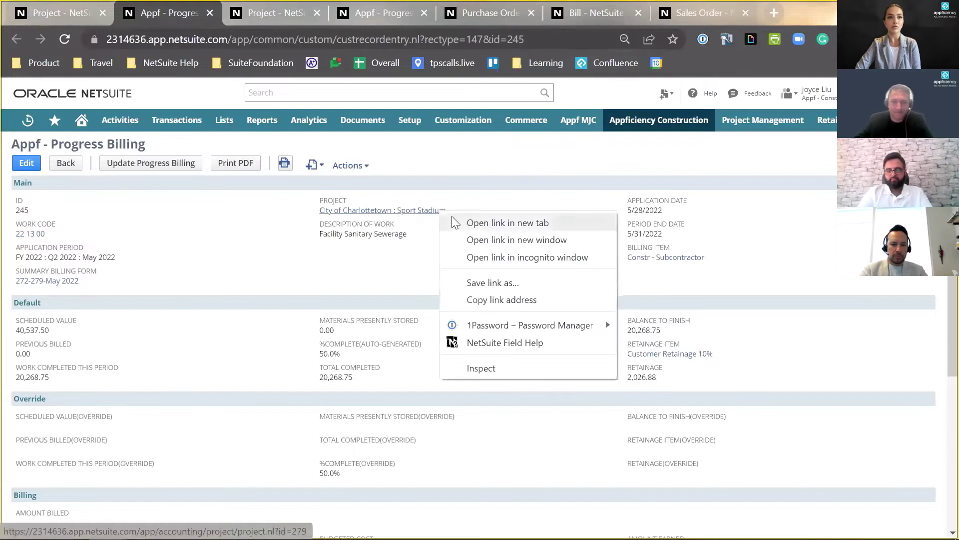
pyautogui.click(454, 223)
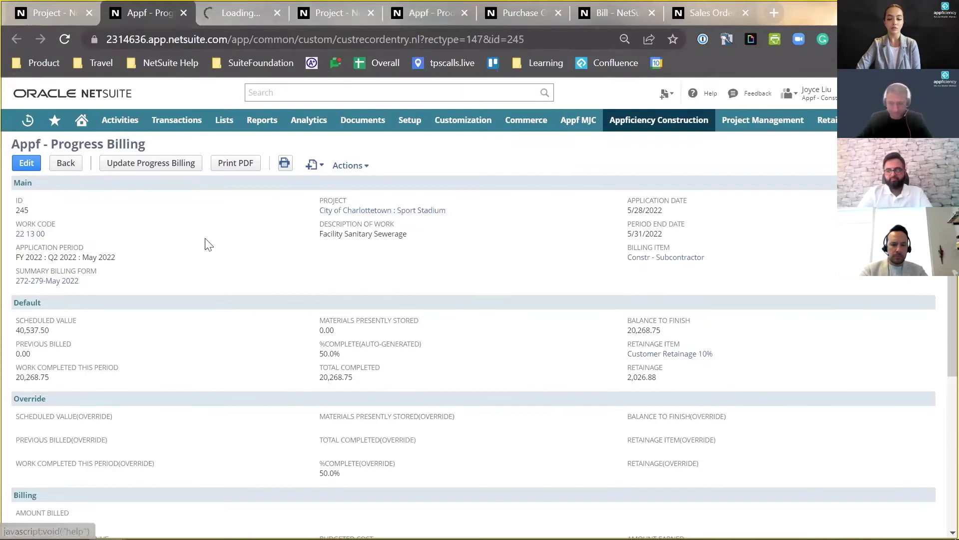
pyautogui.rightClick(37, 235)
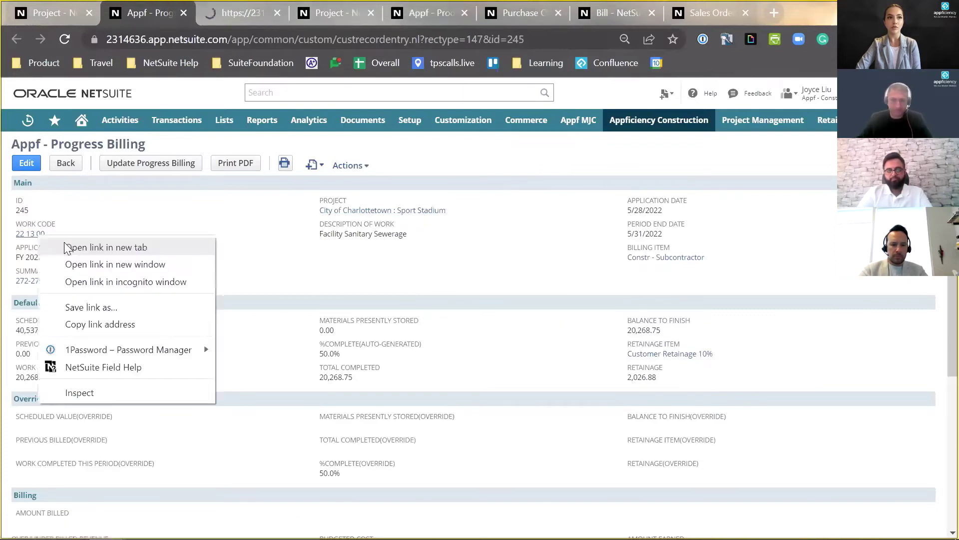
pyautogui.click(67, 247)
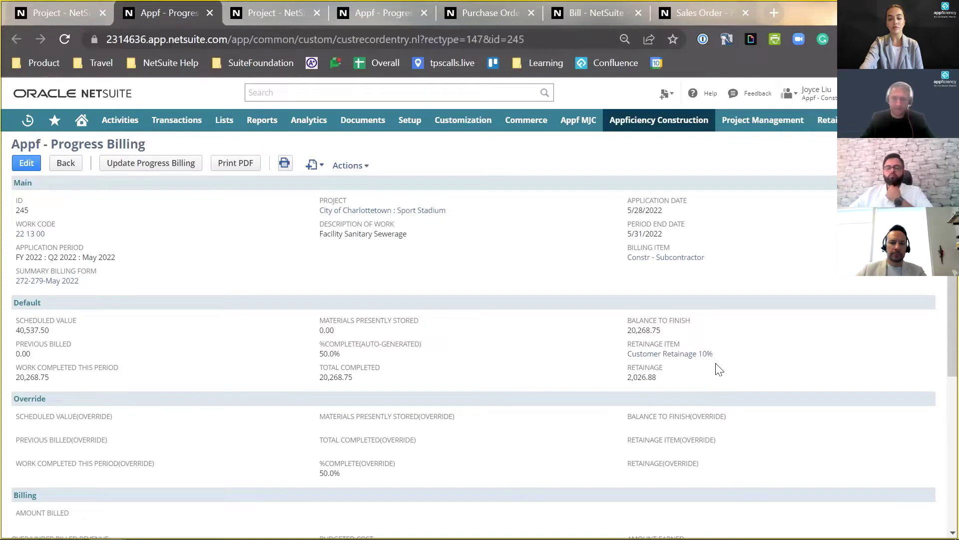
# Show the Sport Stadium project's Appf - ABC billing and retainage settings, and return to the Facility Sanitary Sewerage progress billing record
pyautogui.click(58, 12)
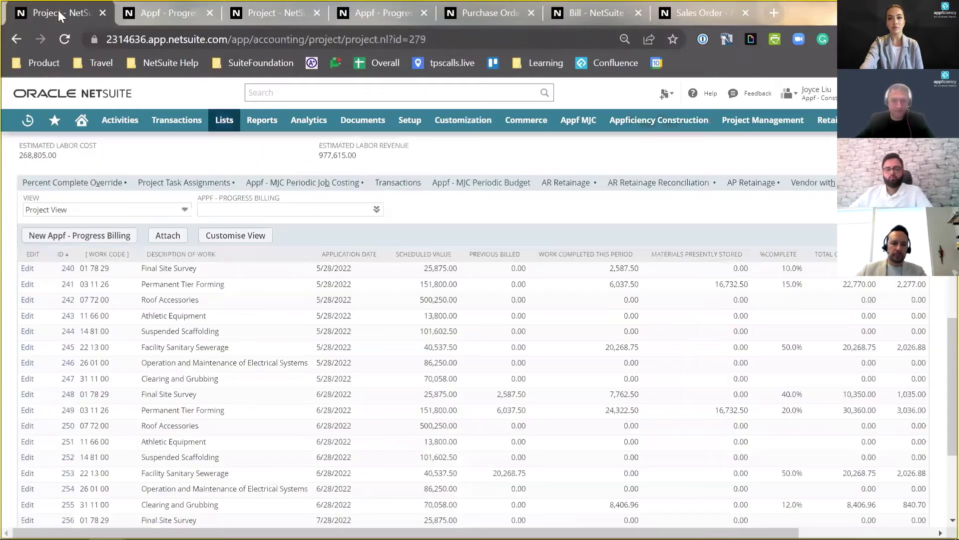
pyautogui.scroll(2, 190, 162)
pyautogui.scroll(1, 190, 162)
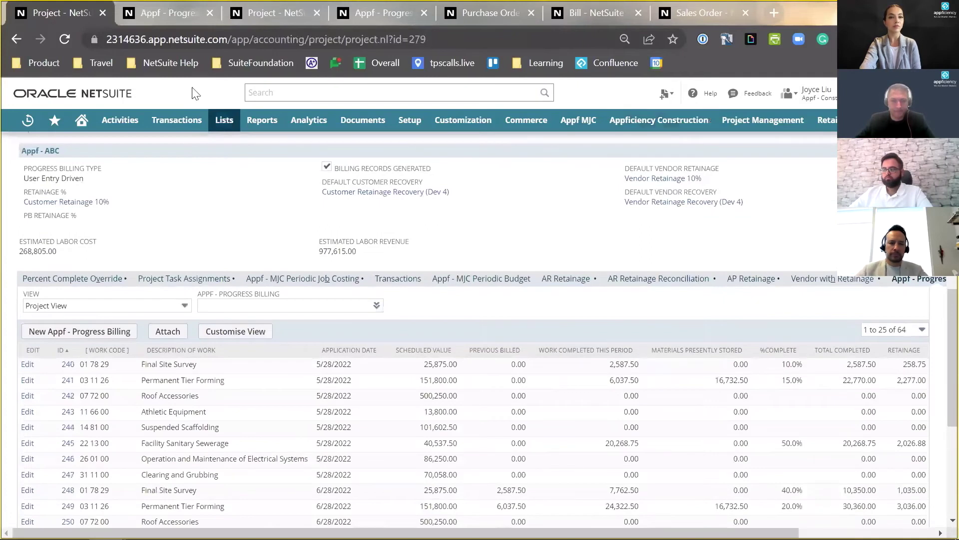
pyautogui.click(165, 13)
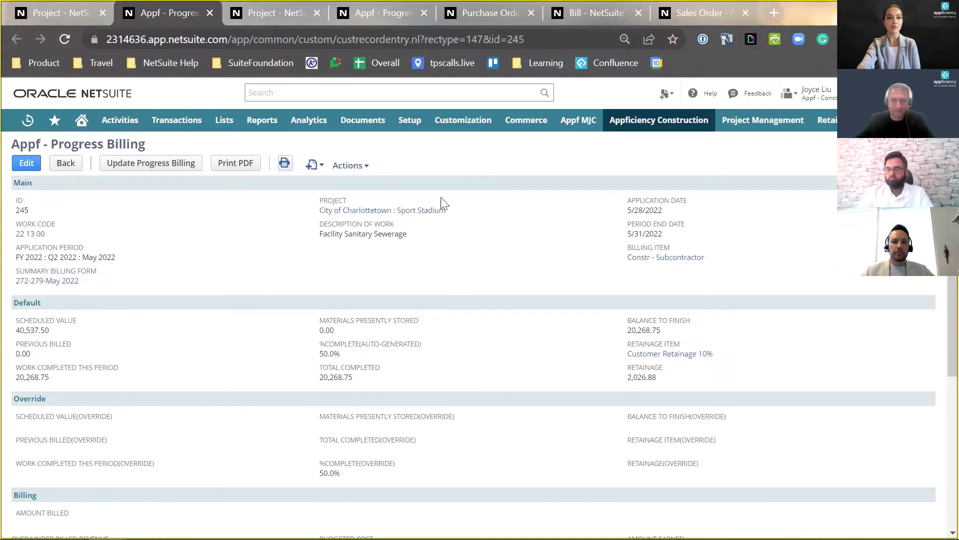
# Move the Appf - Progress Billing List browser tab beside the Facility Sanitary Sewerage record's tab and return to that record
pyautogui.click(377, 8)
pyautogui.moveTo(377, 8); pyautogui.dragTo(206, 7)
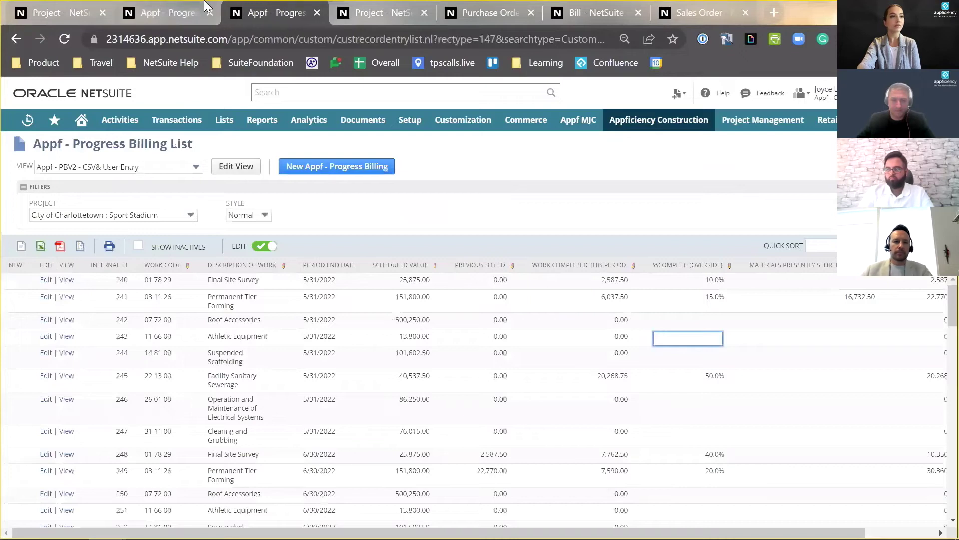
pyautogui.click(202, 7)
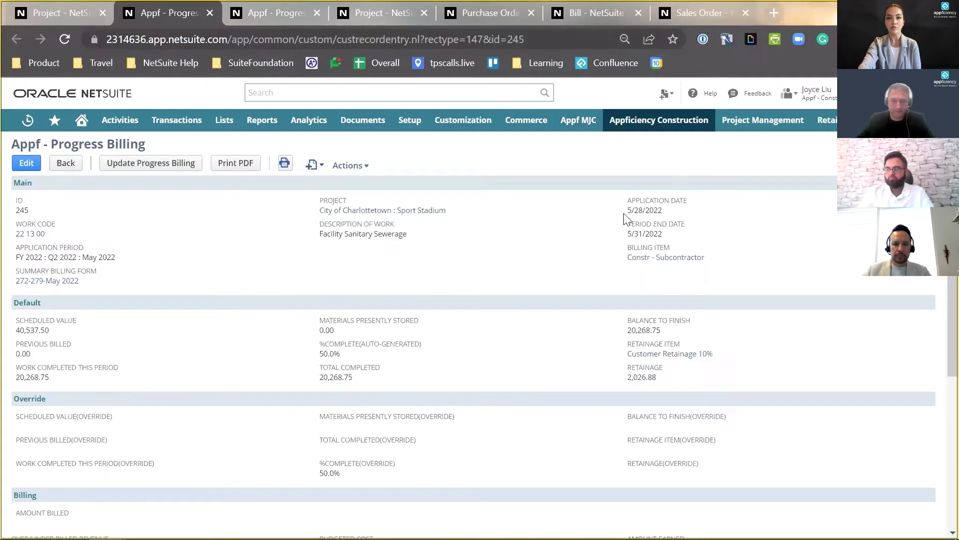
# In the Progress Billing List, go through the editable %Complete (Override) cells of the May lines and turn off inline editing
pyautogui.click(243, 7)
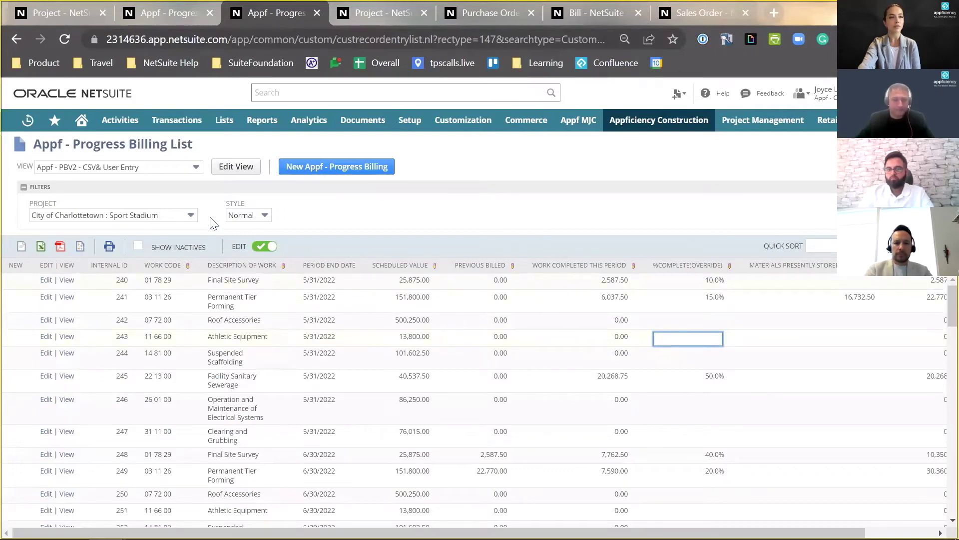
pyautogui.click(687, 299)
pyautogui.click(689, 324)
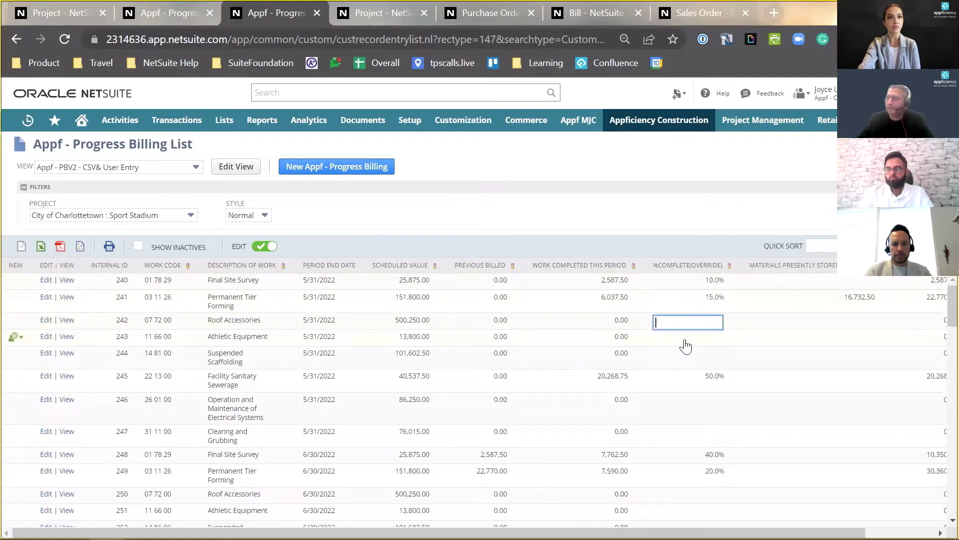
pyautogui.click(685, 340)
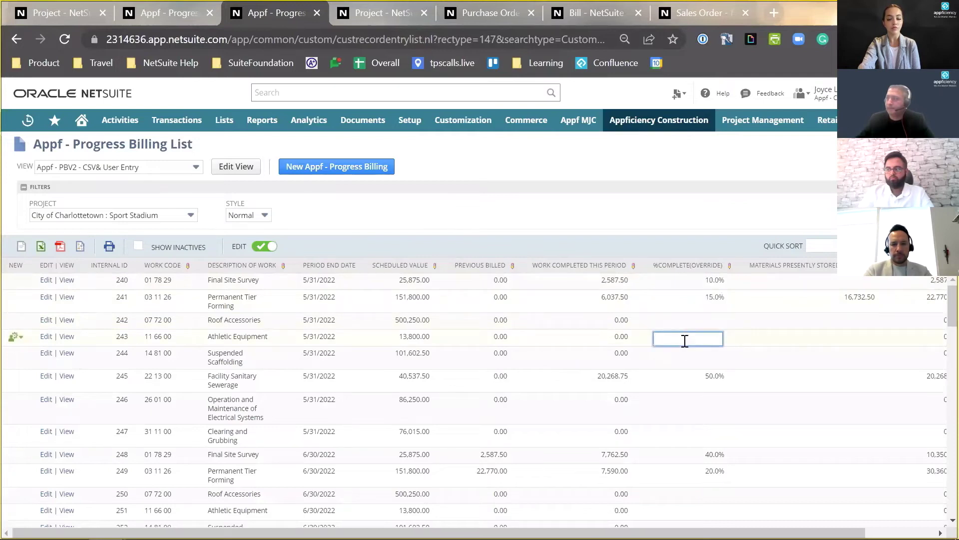
pyautogui.click(686, 357)
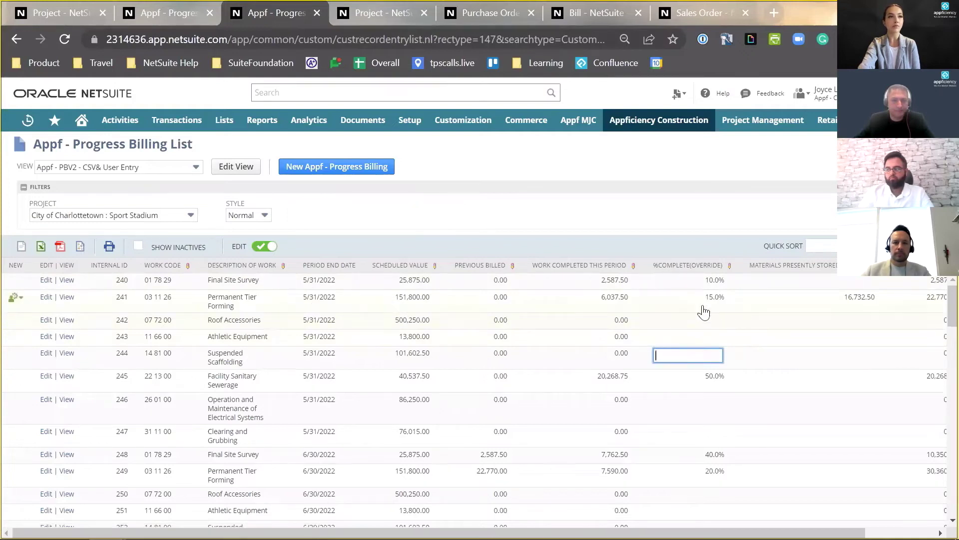
pyautogui.press('Down')
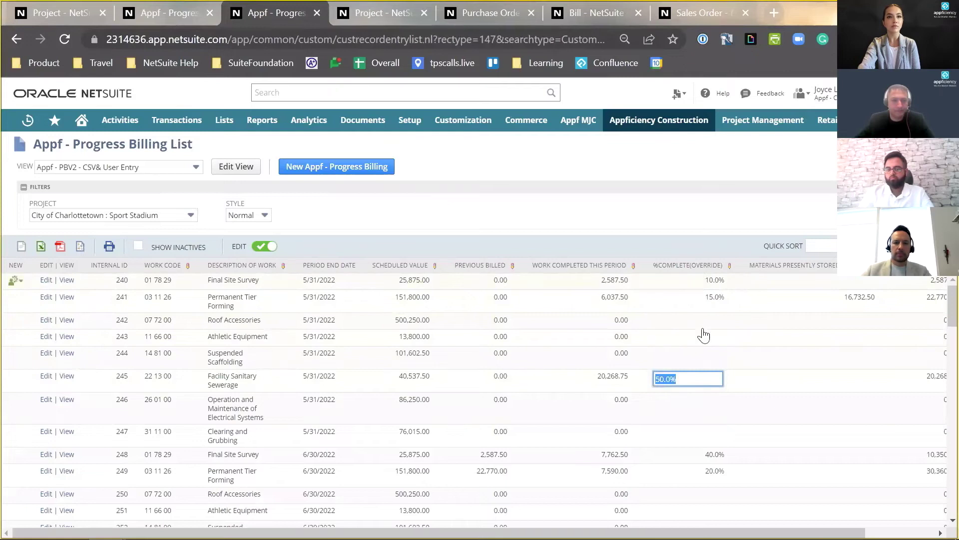
pyautogui.click(358, 247)
pyautogui.click(276, 247)
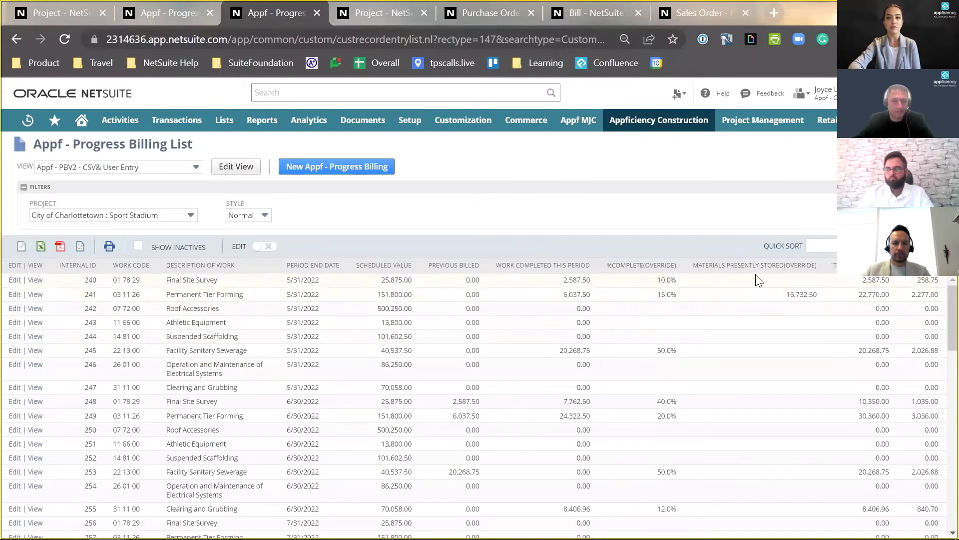
# Return to the Facility Sanitary Sewerage progress billing record and generate its PDF
pyautogui.click(165, 12)
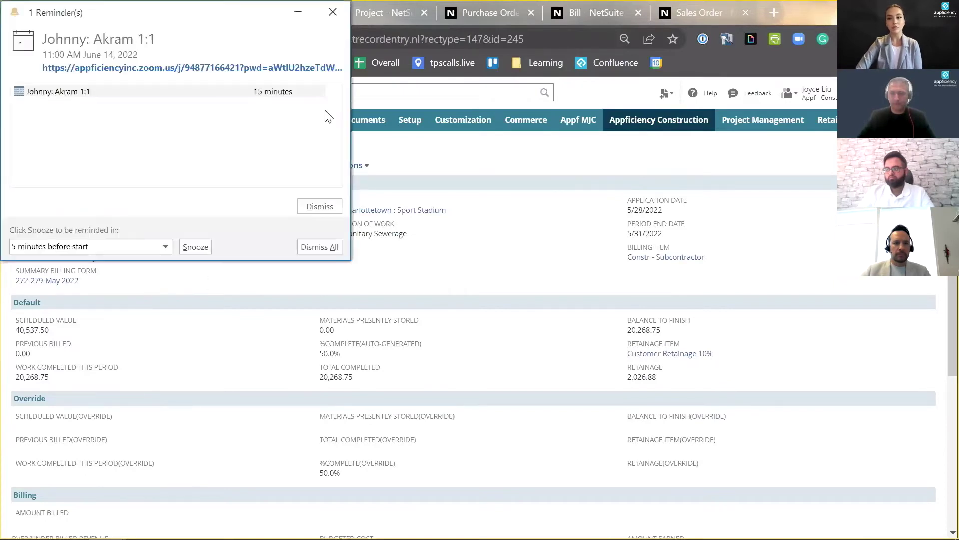
pyautogui.click(388, 335)
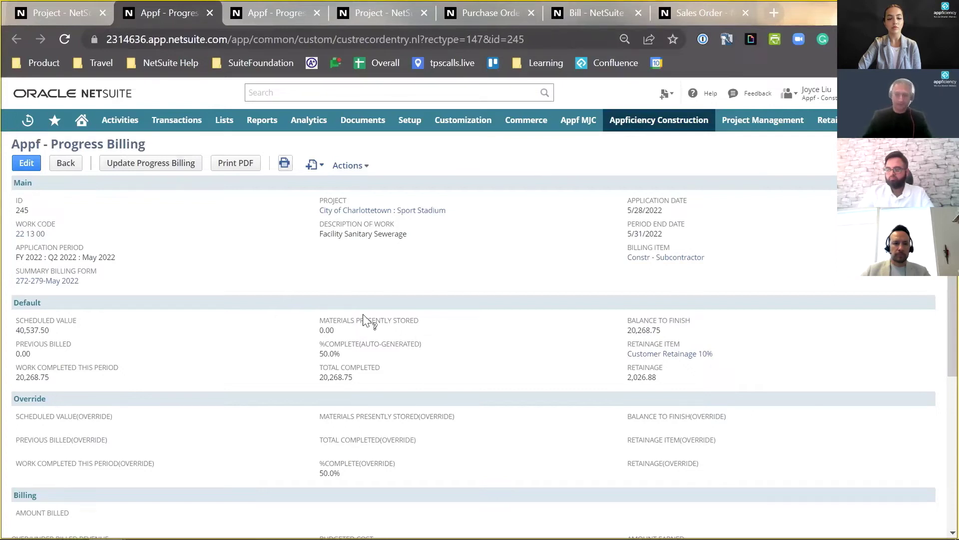
pyautogui.click(236, 163)
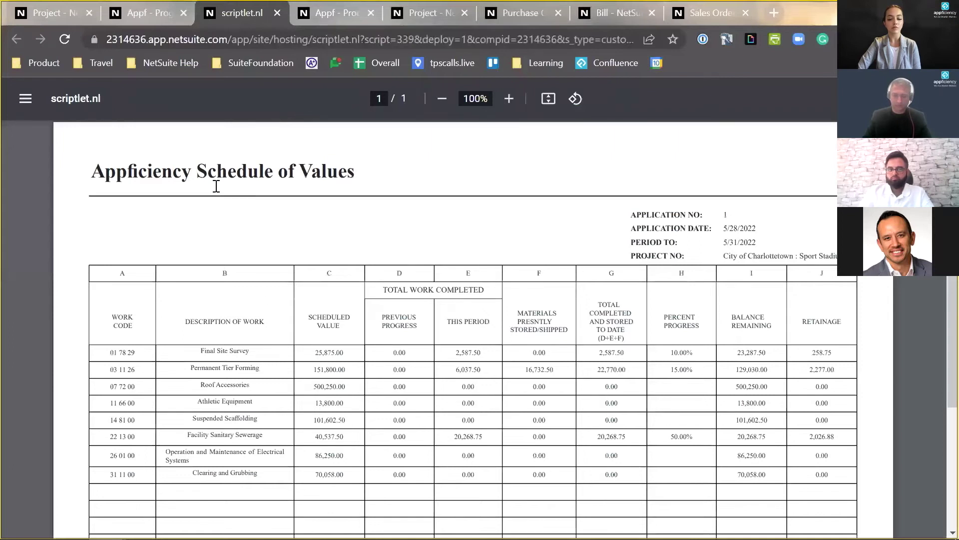
pyautogui.click(150, 12)
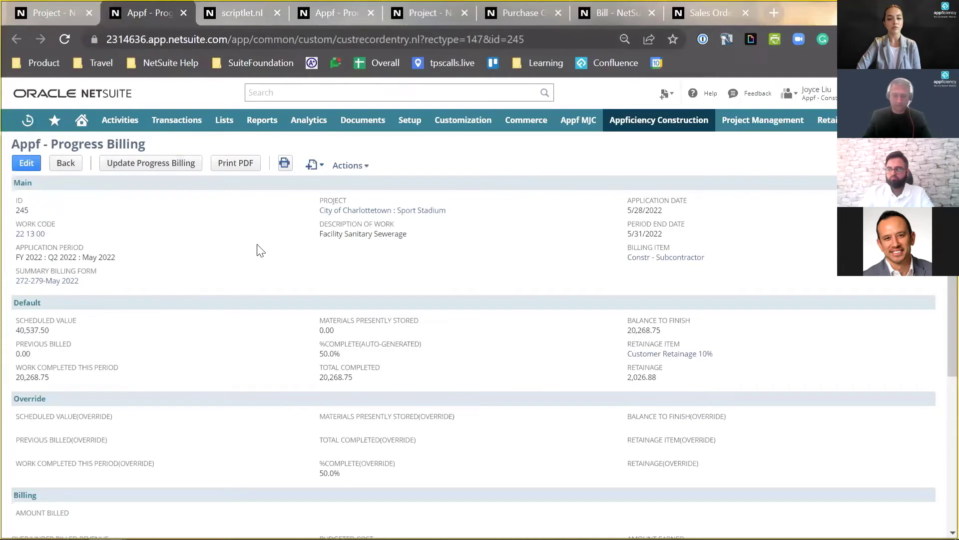
pyautogui.click(244, 161)
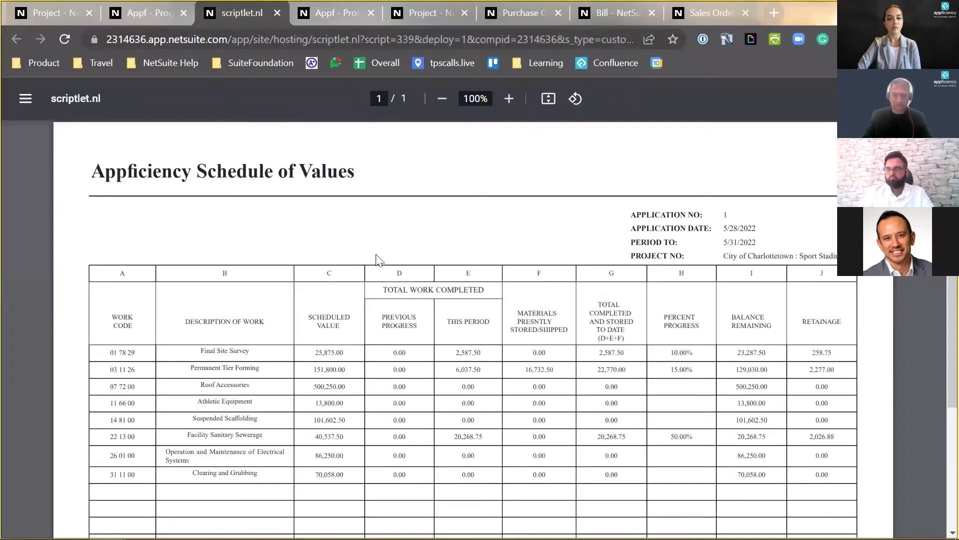
# Review the Appficiency Schedule of Values PDF from its application header through the work code lines
pyautogui.scroll(-2, 378, 259)
pyautogui.scroll(2, 377, 257)
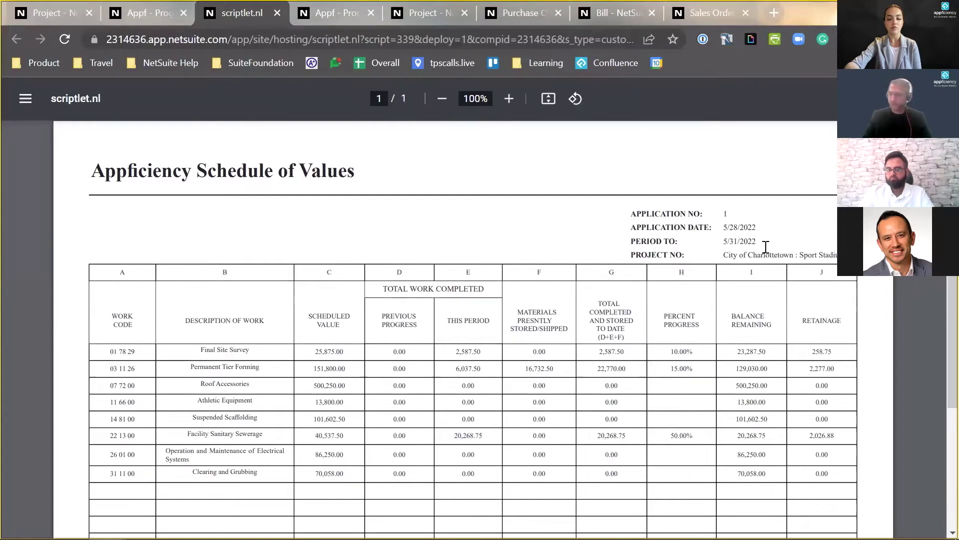
pyautogui.scroll(-3, 774, 254)
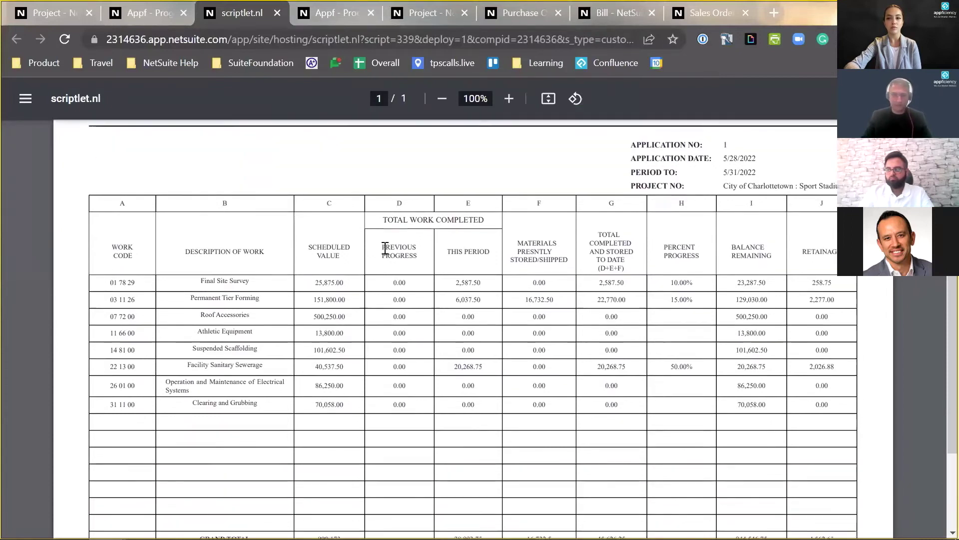
pyautogui.scroll(3, 260, 273)
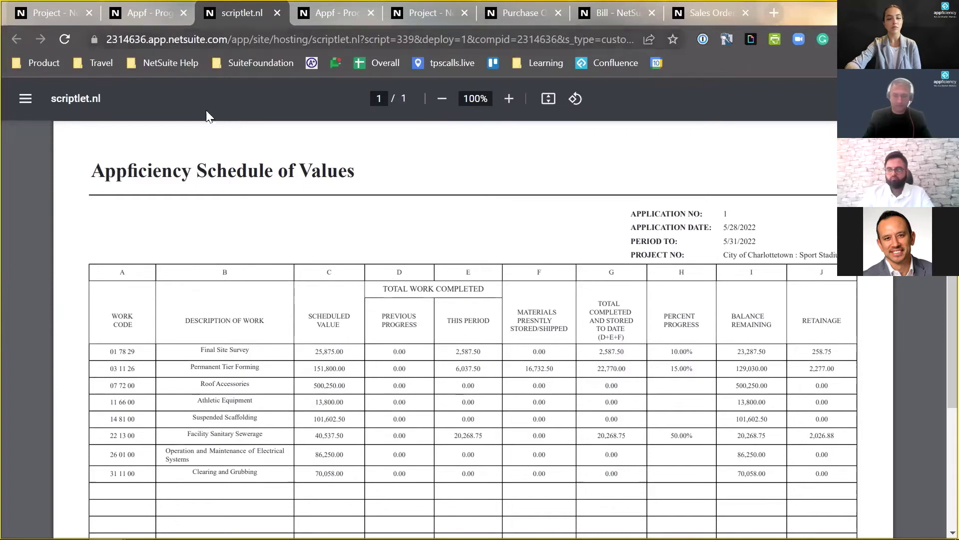
# Open the linked summary billing form 272-279-May 2022 from the progress billing record in a new browser tab and view it
pyautogui.hotkey('ctrl', 'shift', 'Tab')
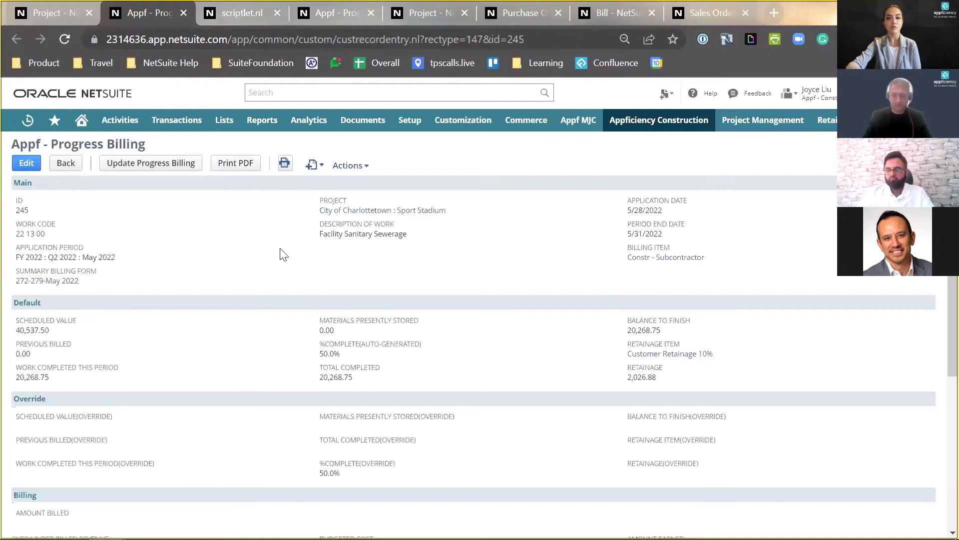
pyautogui.rightClick(65, 282)
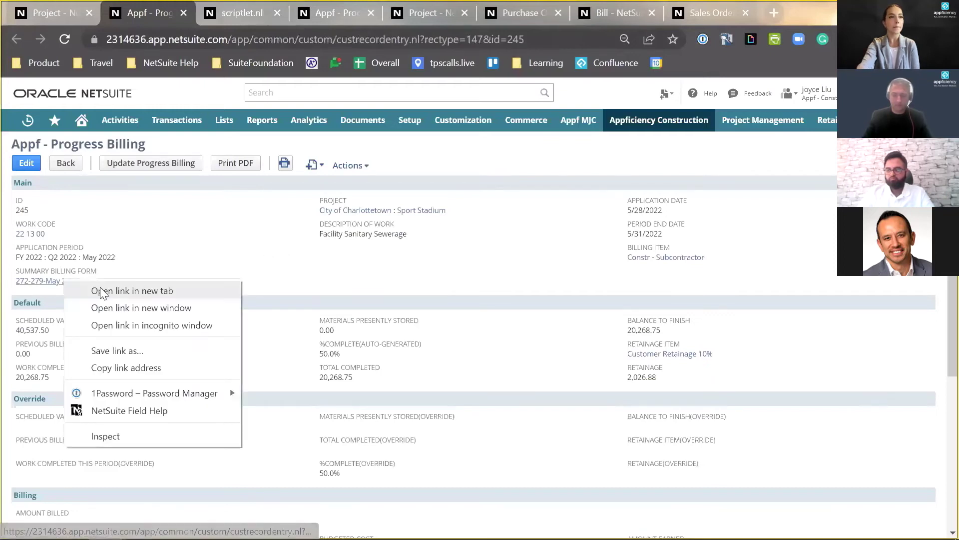
pyautogui.click(80, 291)
pyautogui.click(218, 8)
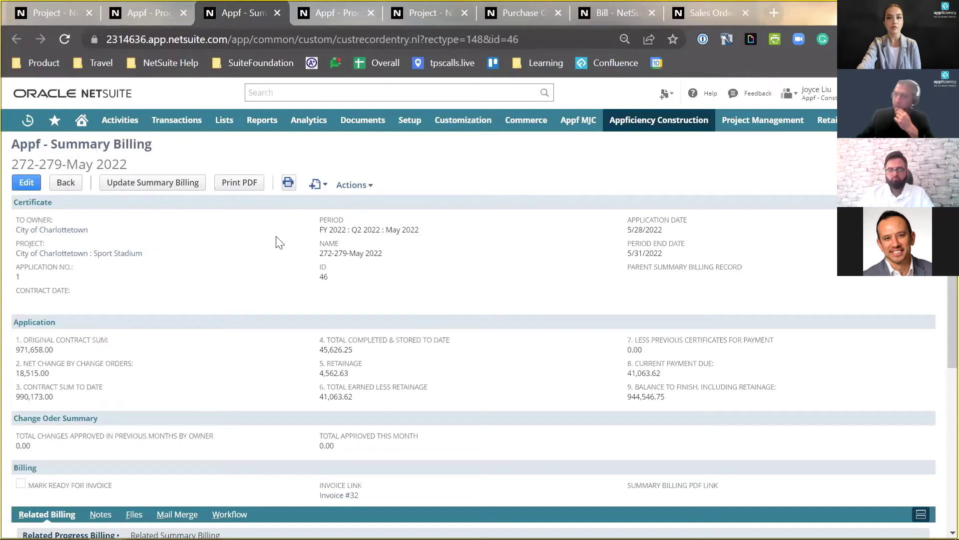
# Open the owner's customer record from the May 2022 summary billing in a new browser tab, view it, and return to the summary billing
pyautogui.rightClick(82, 234)
pyautogui.click(95, 241)
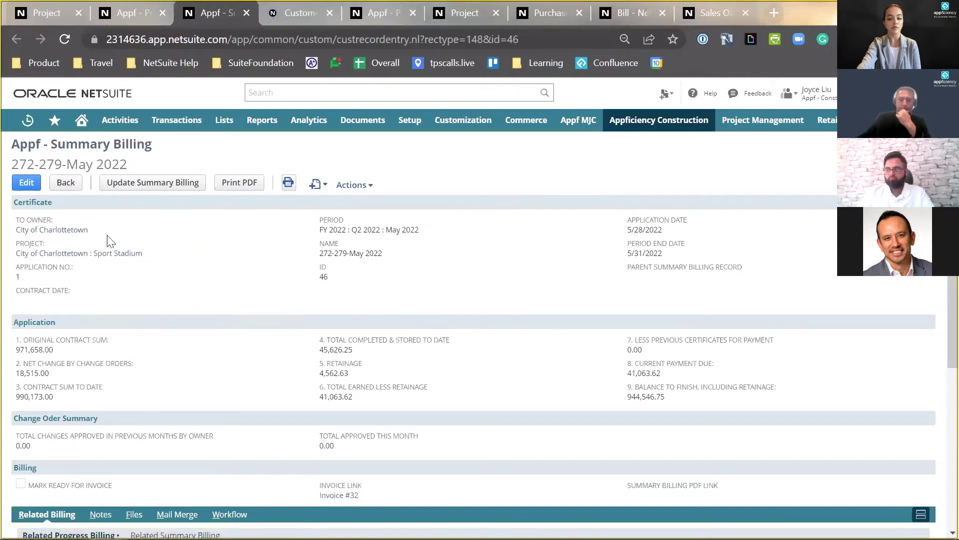
pyautogui.moveTo(83, 234)
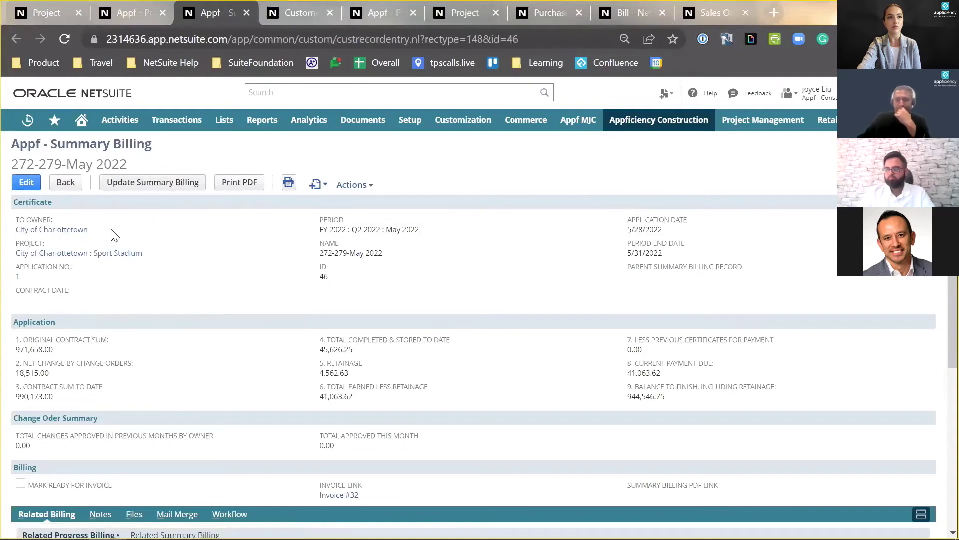
pyautogui.click(298, 13)
pyautogui.click(216, 14)
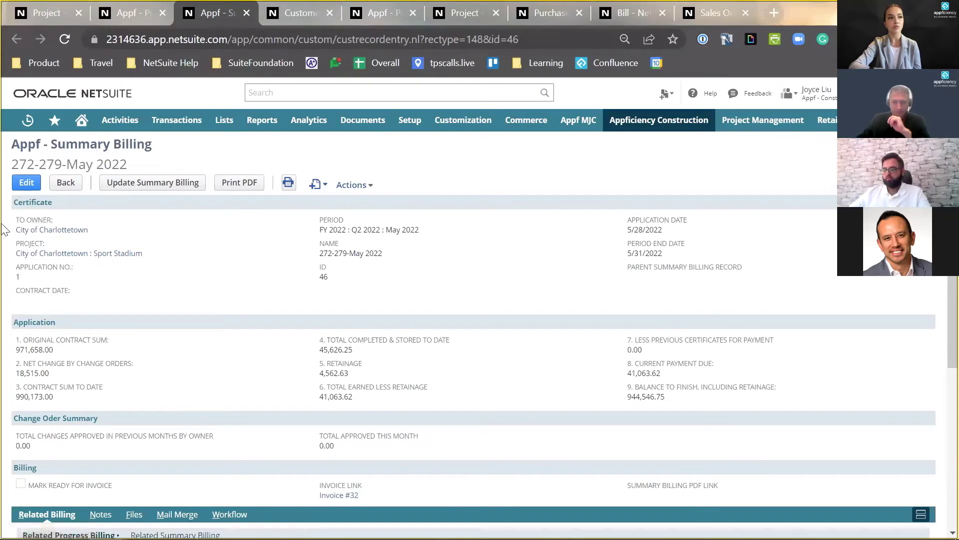
pyautogui.click(329, 13)
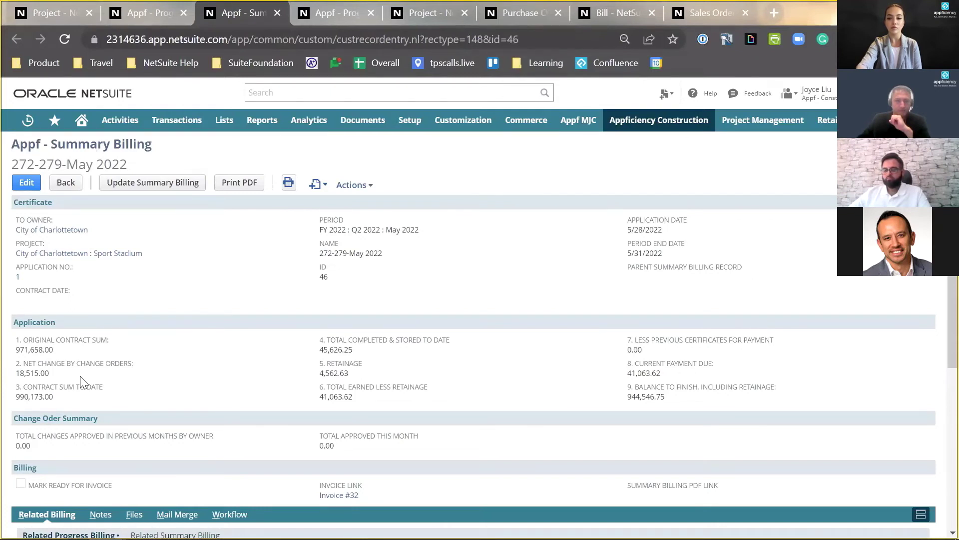
# Move the change order sales order's browser tab beside the summary billing's tab and review its summary amounts and project details
pyautogui.moveTo(710, 13); pyautogui.dragTo(335, 13)
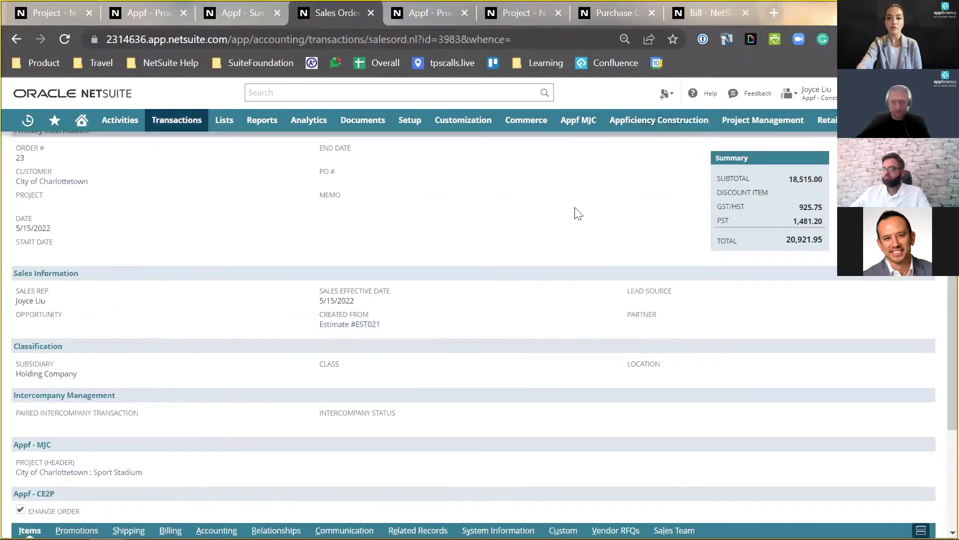
pyautogui.scroll(2, 775, 186)
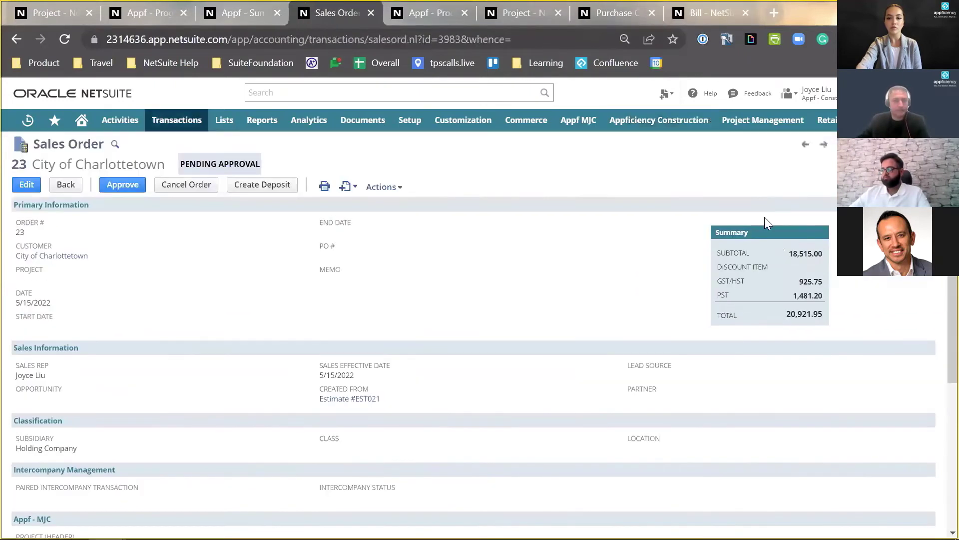
pyautogui.scroll(-2, 757, 237)
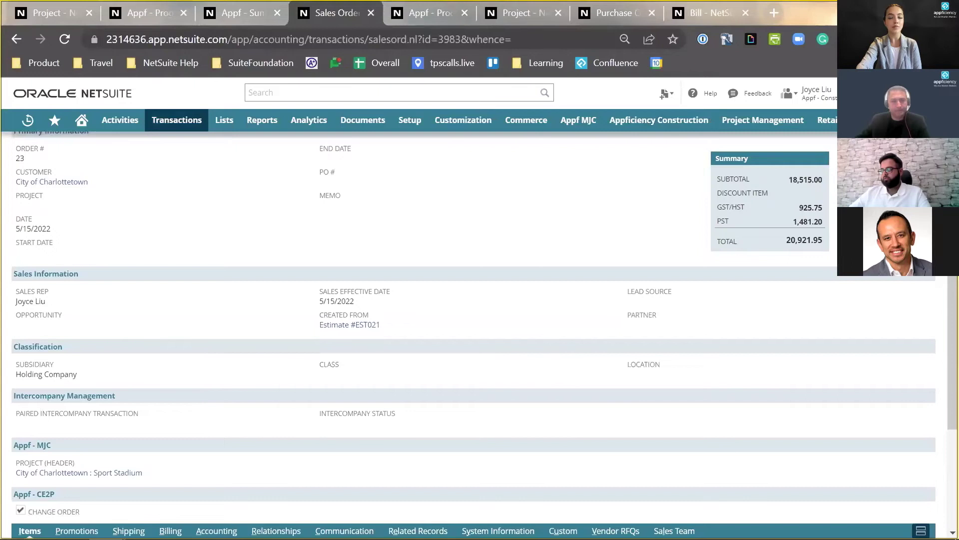
# Return to the May 2022 summary billing record and review its related progress billing lines
pyautogui.hotkey('ctrl', 'pageup')
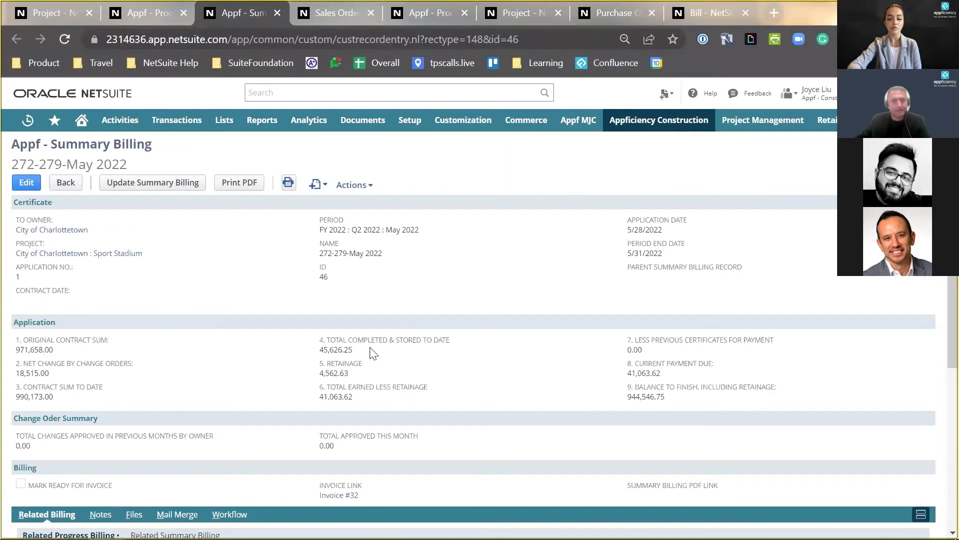
pyautogui.scroll(-5, 373, 352)
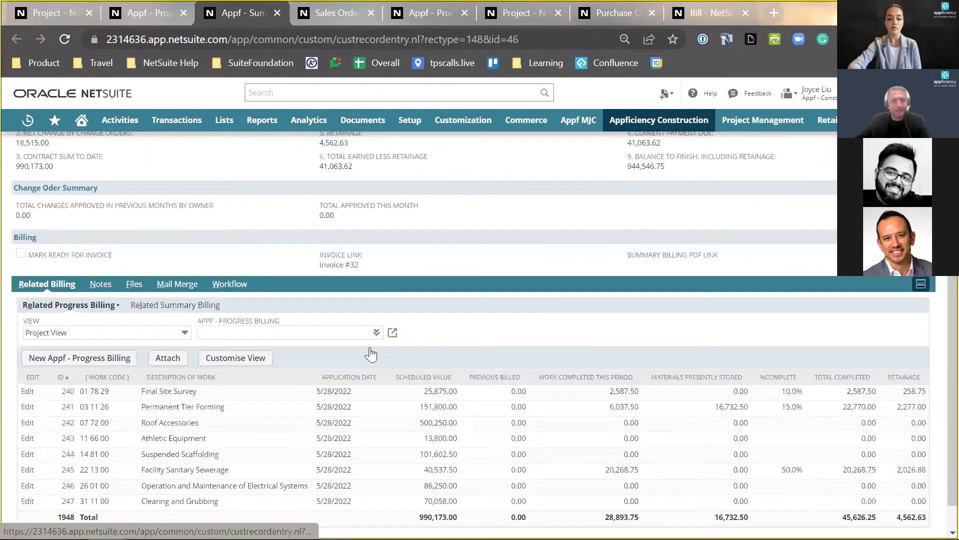
# Compare the totals of the related progress billing lines with the application amounts on the May 2022 summary billing
pyautogui.scroll(-1, 371, 354)
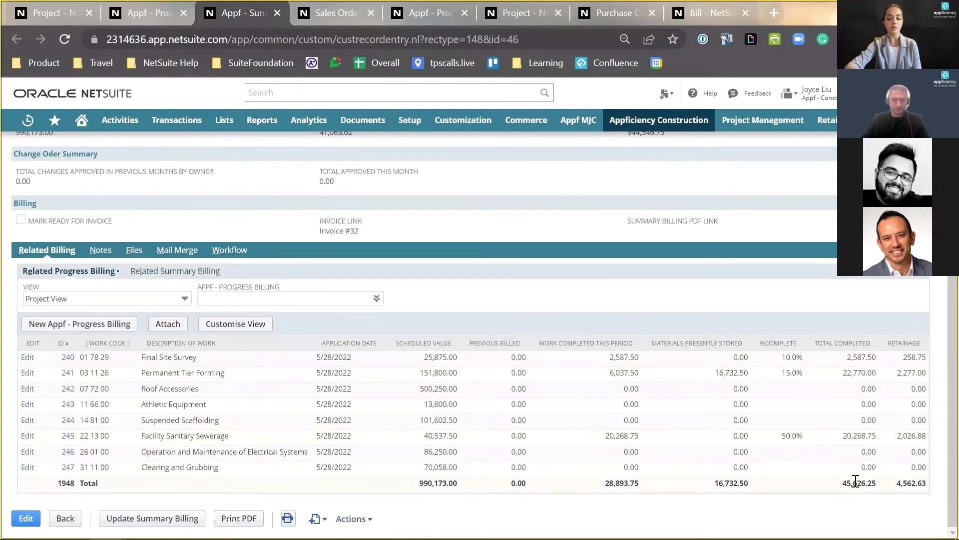
pyautogui.scroll(3, 852, 476)
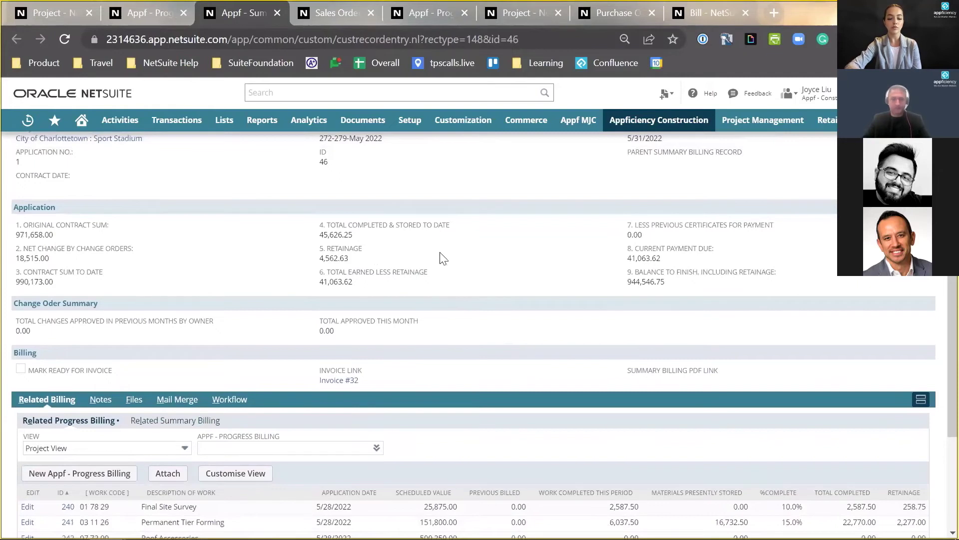
pyautogui.scroll(-3, 380, 245)
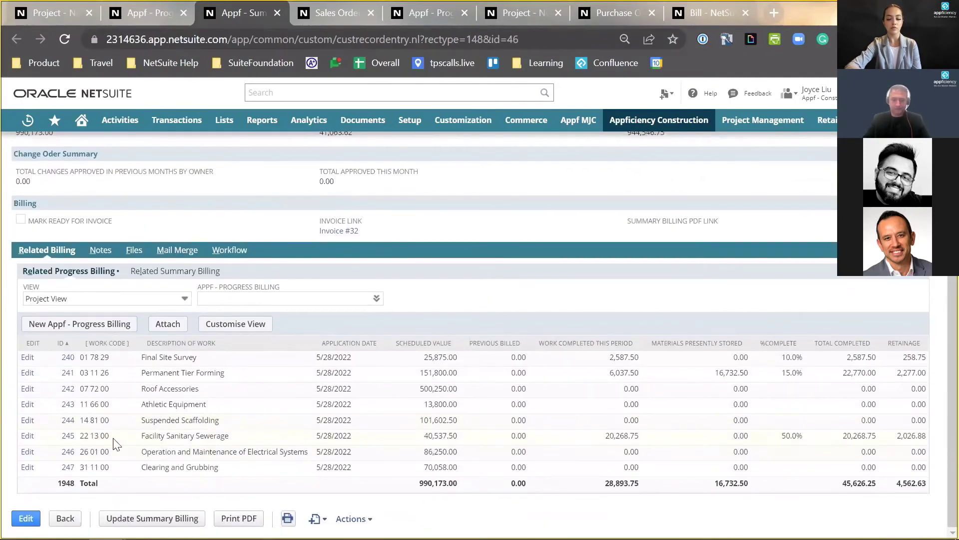
# Open the related progress billing record for Facility Sanitary Sewerage, work code 22 13 00, in a new browser tab and view it
pyautogui.rightClick(67, 436)
pyautogui.click(152, 292)
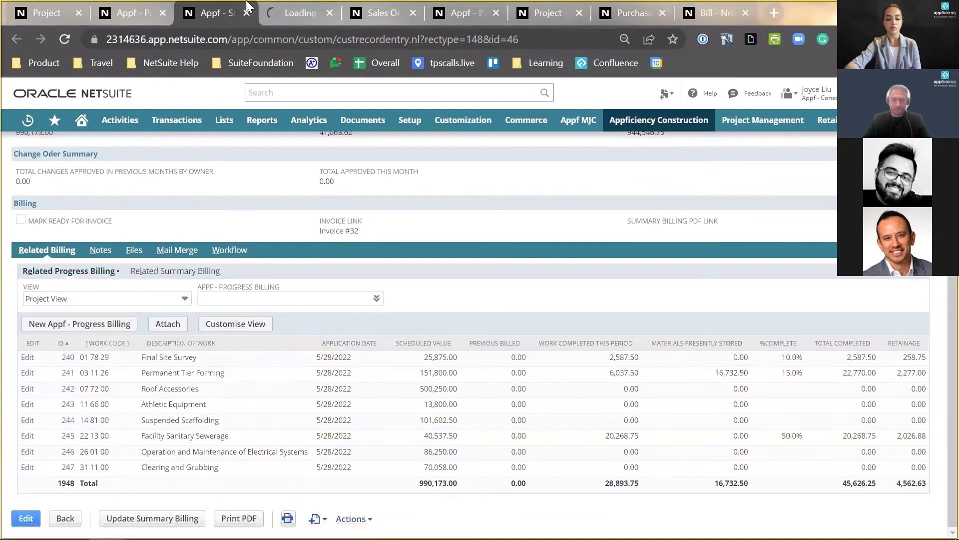
pyautogui.hotkey('ctrl', 'Tab')
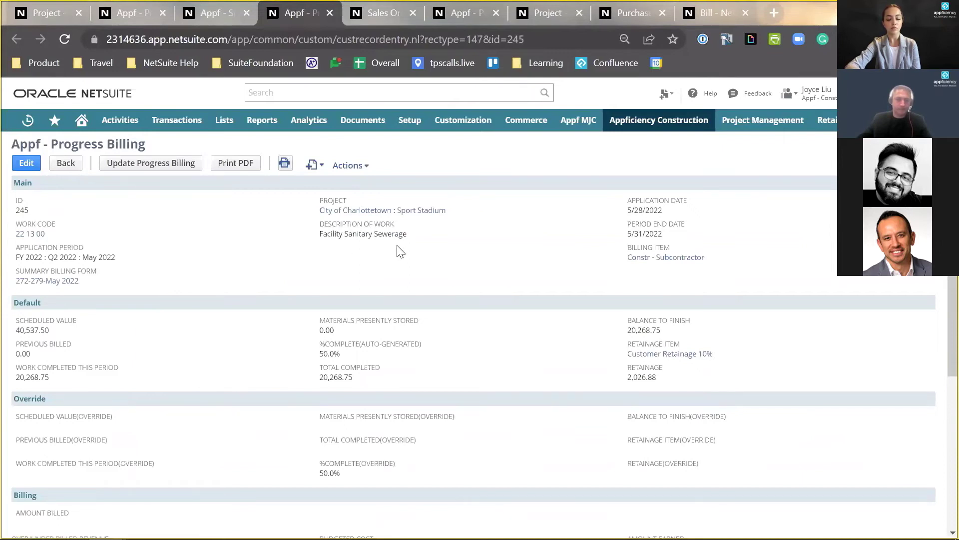
# Move the AquaDux Pipes and Plumbing purchase order's browser tab beside the Facility Sanitary Sewerage progress billing's tab and review its summary amounts
pyautogui.click(608, 10)
pyautogui.moveTo(608, 10); pyautogui.dragTo(385, 11)
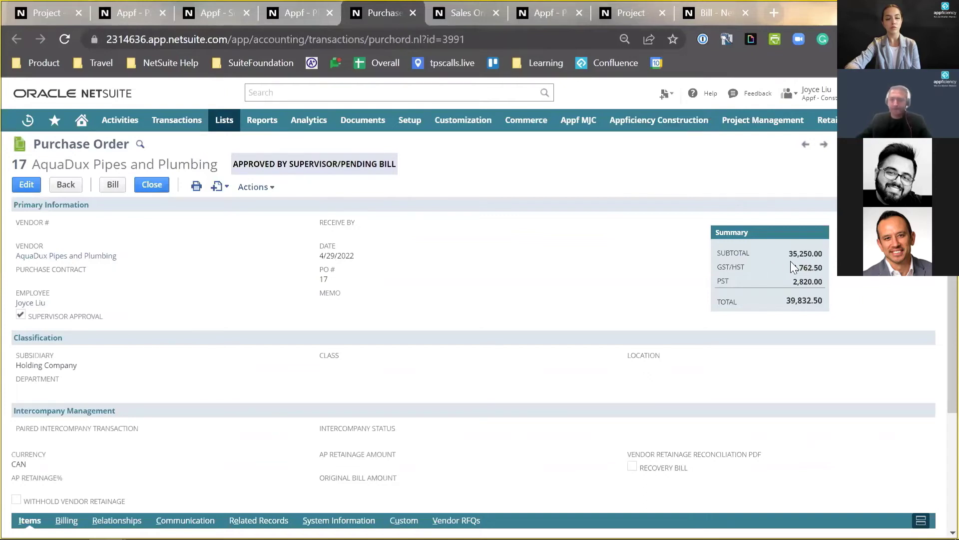
pyautogui.scroll(-1, 594, 285)
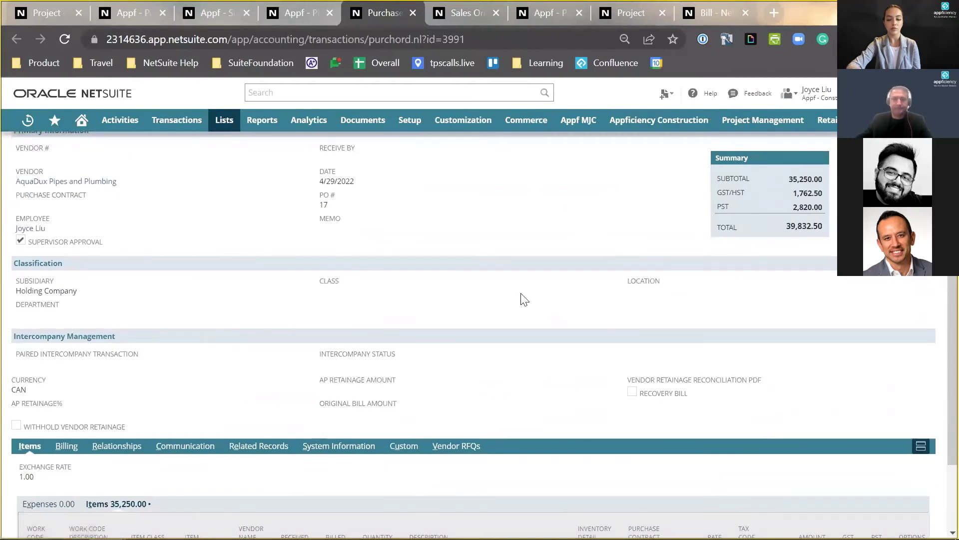
pyautogui.scroll(1, 678, 226)
pyautogui.scroll(1, 678, 226)
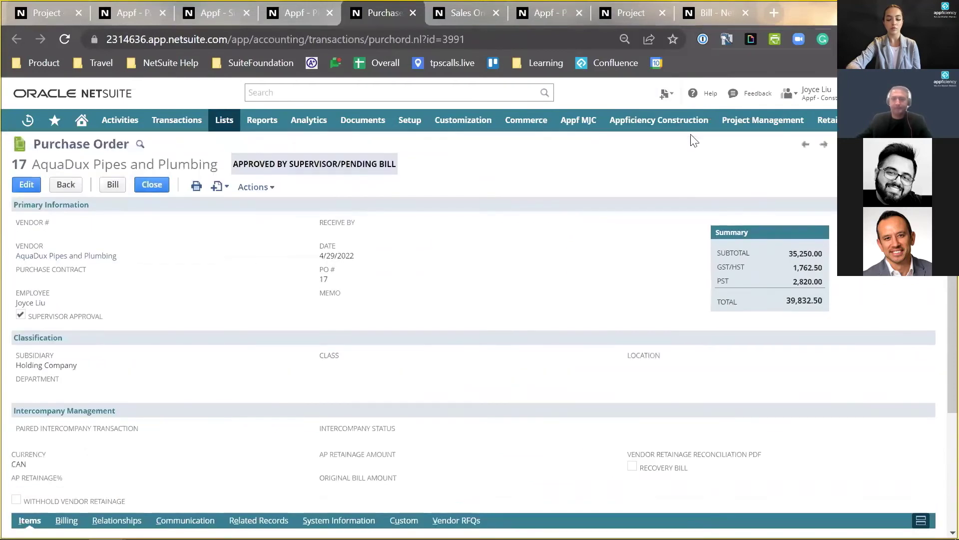
# Move the AquaDux Pipes and Plumbing bill's browser tab beside the purchase order's tab and review its retainage and item lines
pyautogui.click(711, 11)
pyautogui.moveTo(712, 11); pyautogui.dragTo(469, 12)
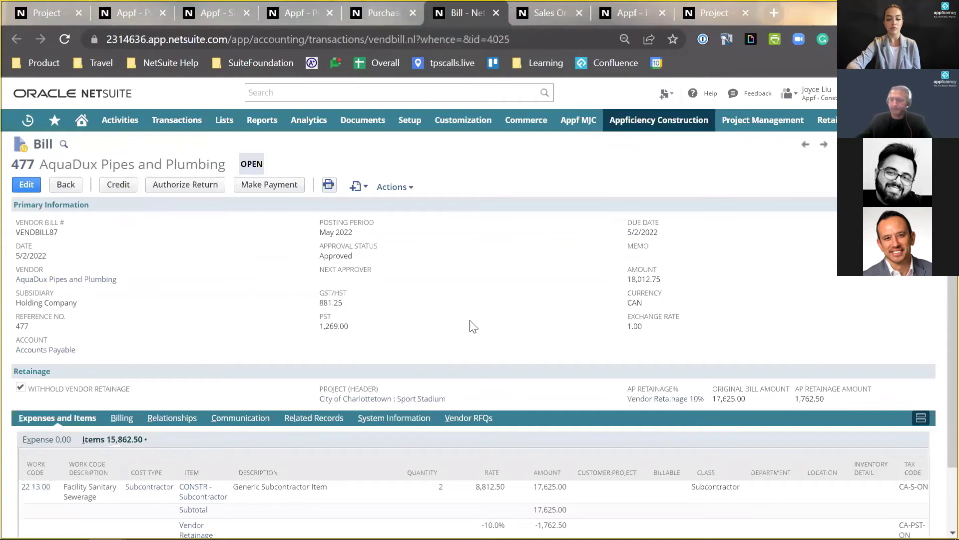
pyautogui.scroll(-2, 467, 321)
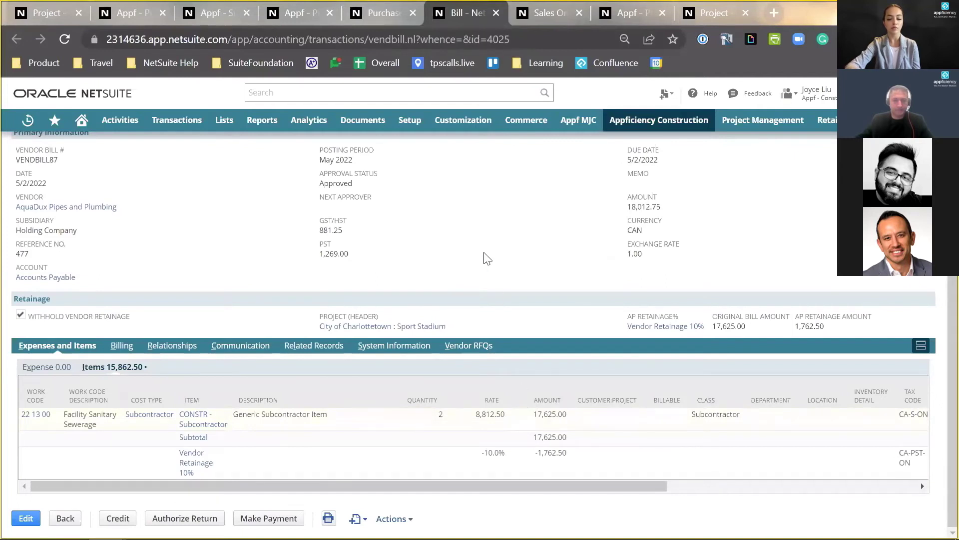
# Compare the AquaDux Pipes and Plumbing purchase order with the Facility Sanitary Sewerage progress billing record
pyautogui.click(382, 12)
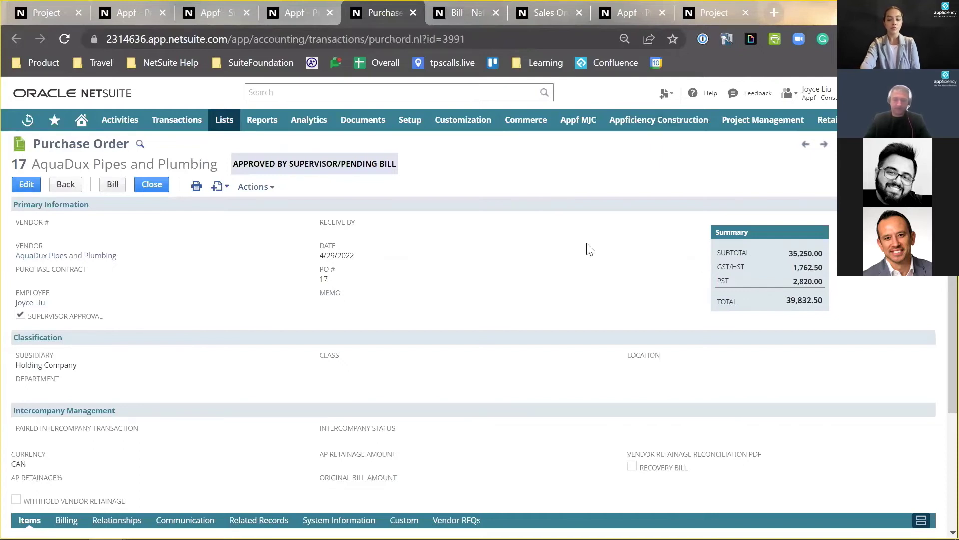
pyautogui.click(291, 11)
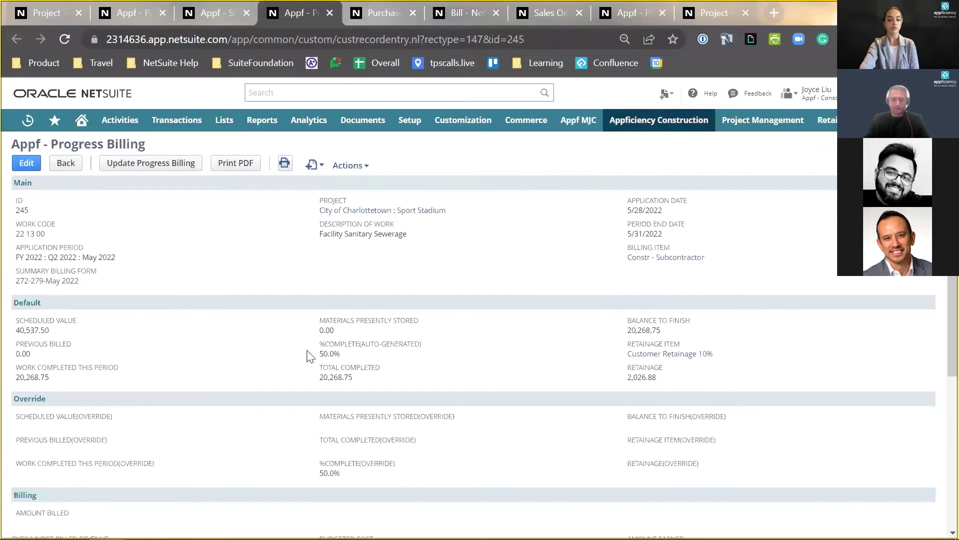
pyautogui.click(392, 11)
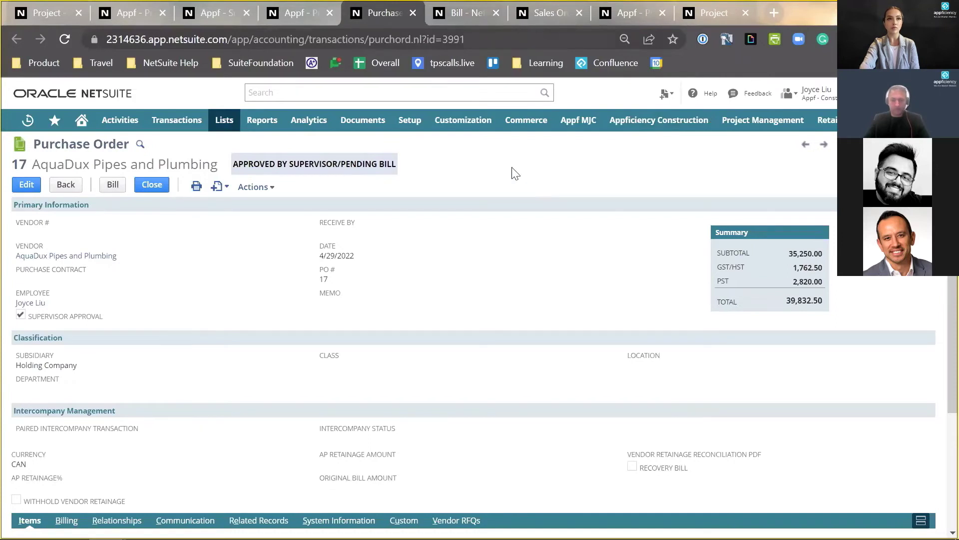
pyautogui.click(302, 14)
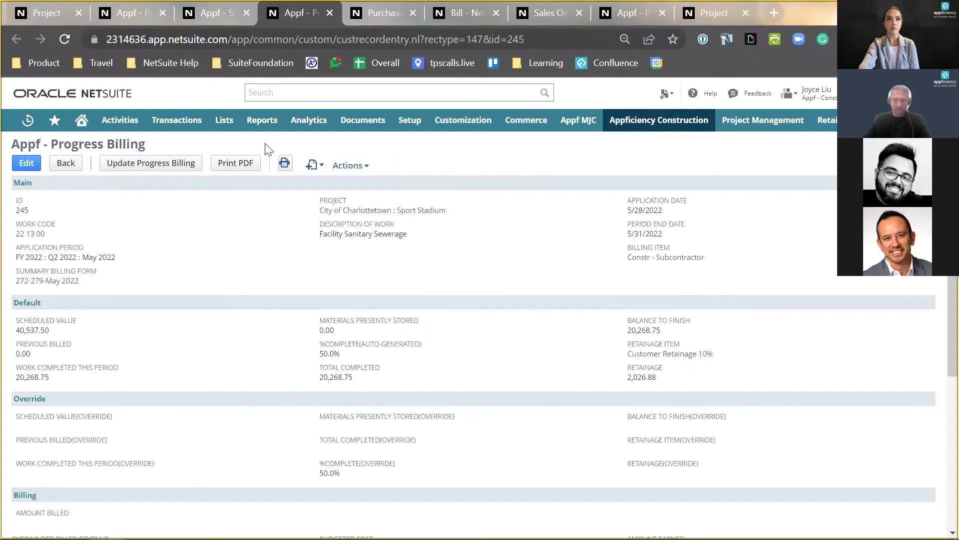
# Return to the May 2022 summary billing and review its related billing totals, application amounts and current payment due
pyautogui.hotkey('ctrl', 'shift', 'Tab')
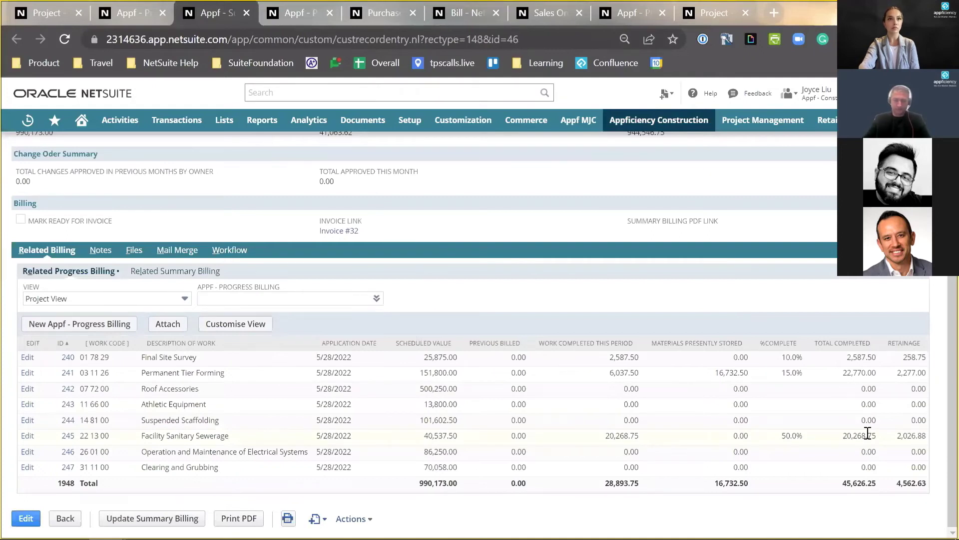
pyautogui.scroll(3, 868, 432)
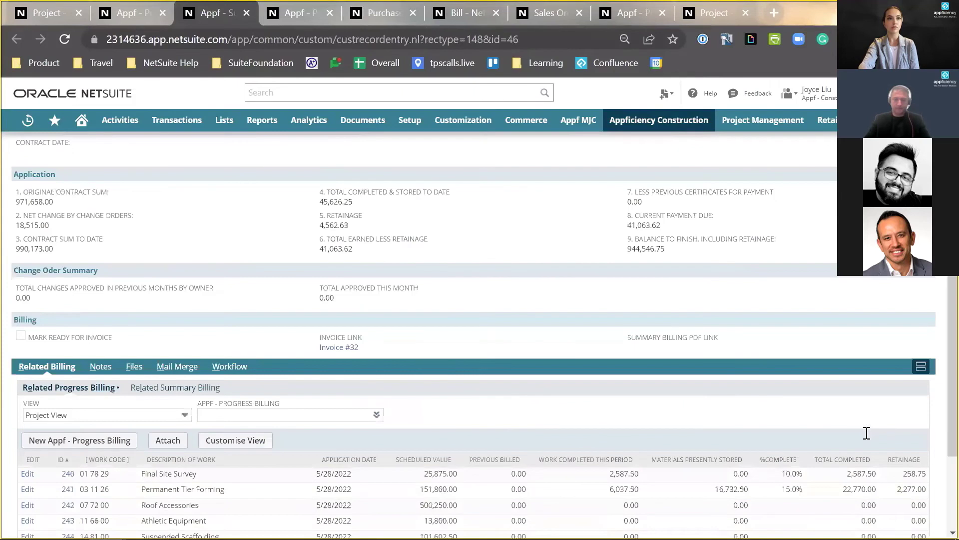
pyautogui.scroll(2, 868, 439)
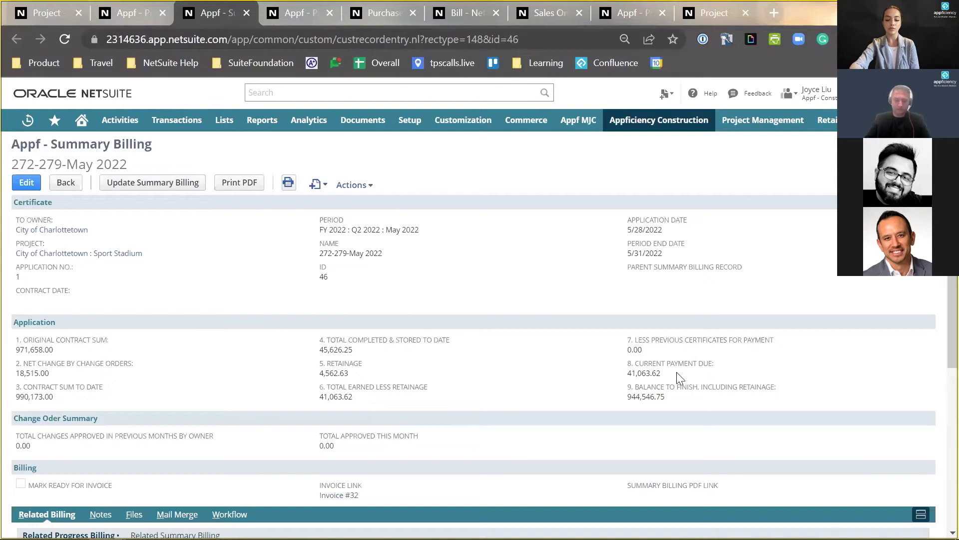
# Generate the PDF of the May 2022 summary billing and view its contractor's request for payment figures
pyautogui.click(240, 183)
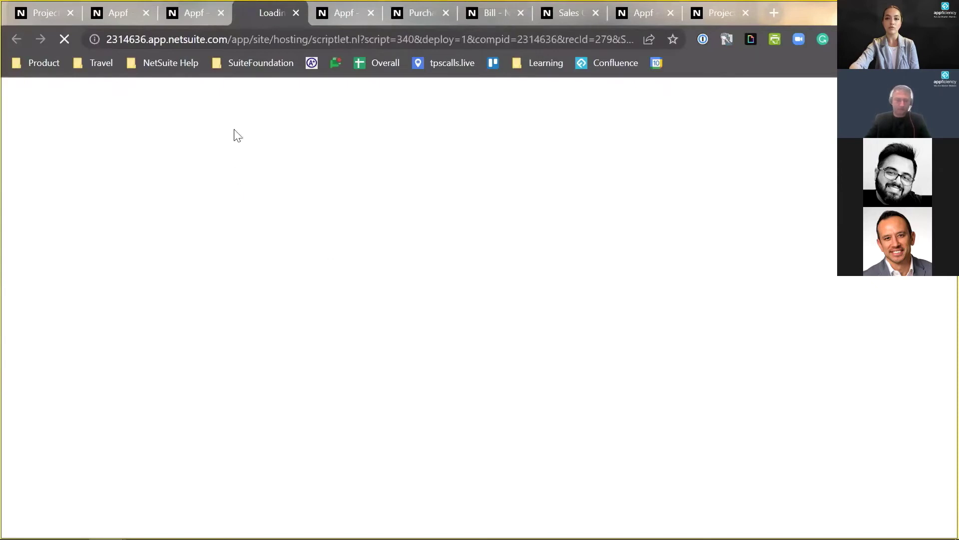
pyautogui.click(202, 12)
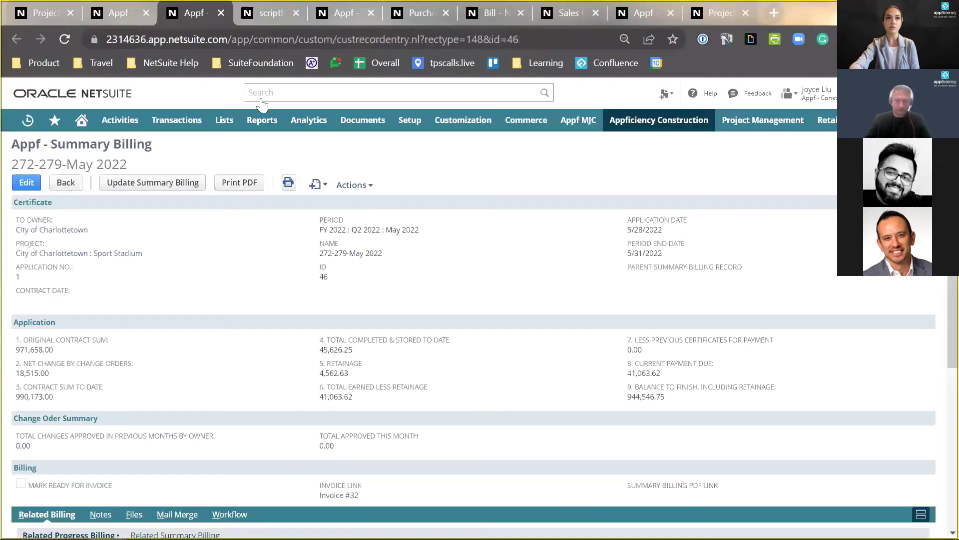
pyautogui.scroll(-3, 300, 320)
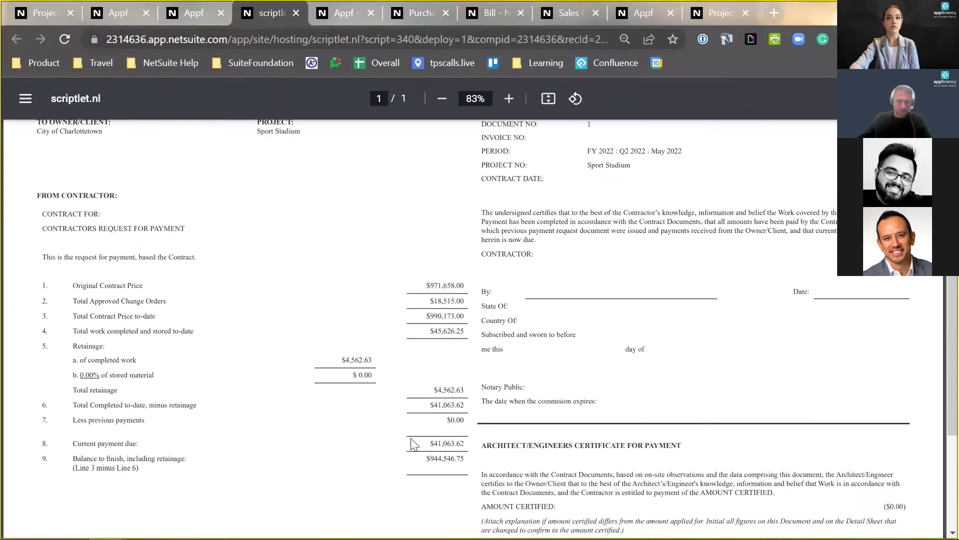
# Compare the Billing Summary Sheet PDF with the May 2022 summary billing record and review the sheet's header and payment lines
pyautogui.click(179, 12)
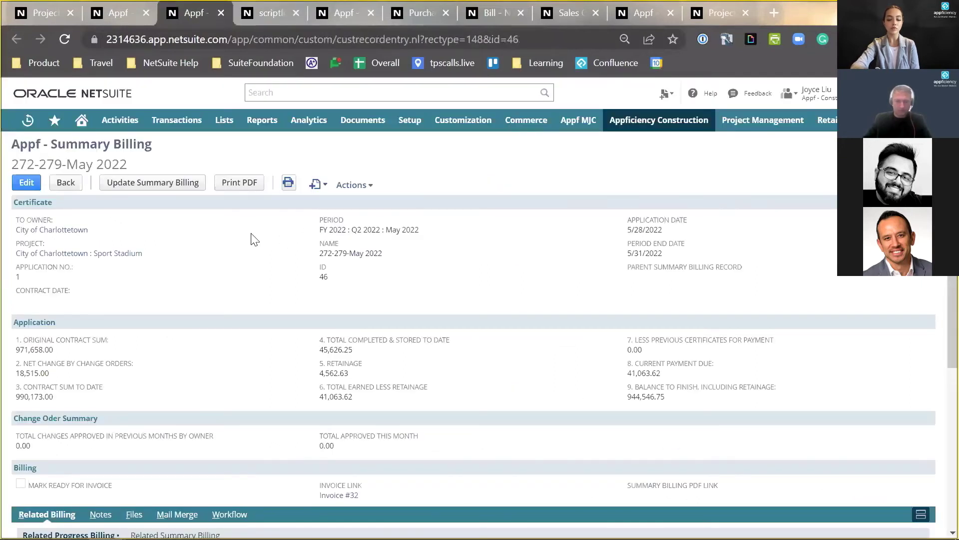
pyautogui.click(269, 12)
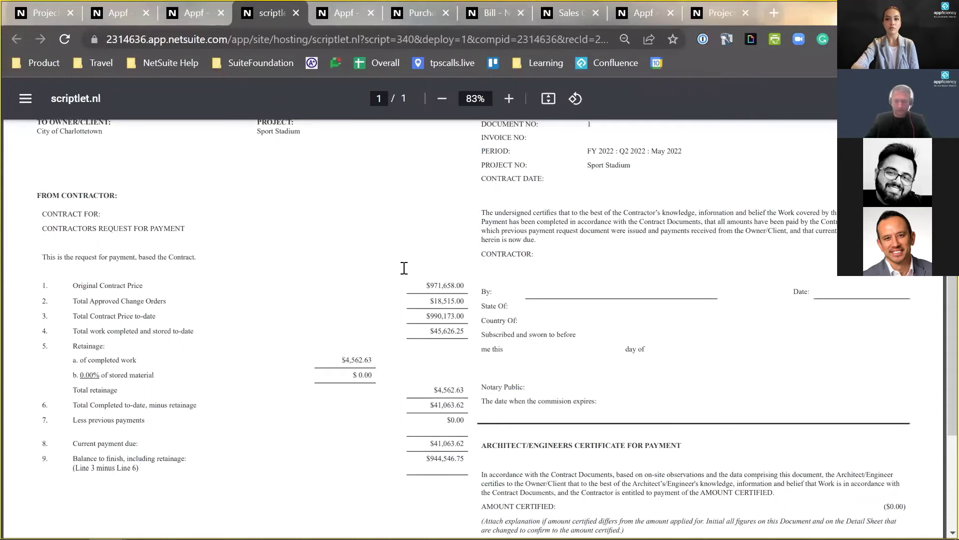
pyautogui.hotkey('ctrl', 'shift', 'Tab')
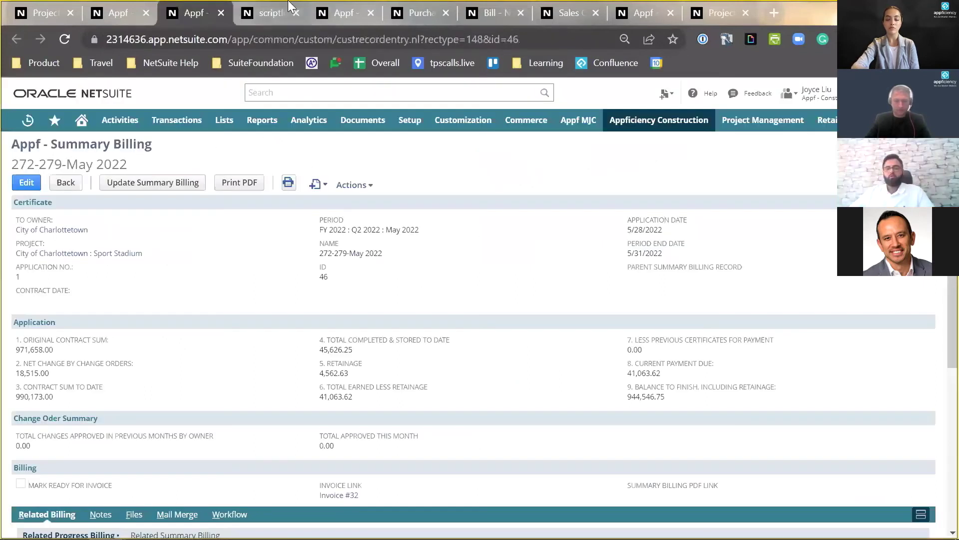
pyautogui.hotkey('ctrl', 'Tab')
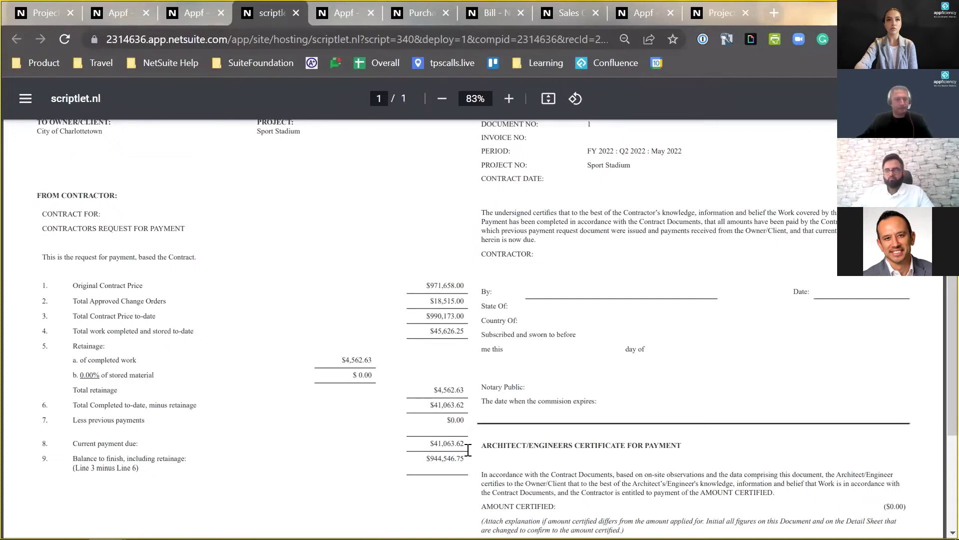
pyautogui.scroll(2, 468, 450)
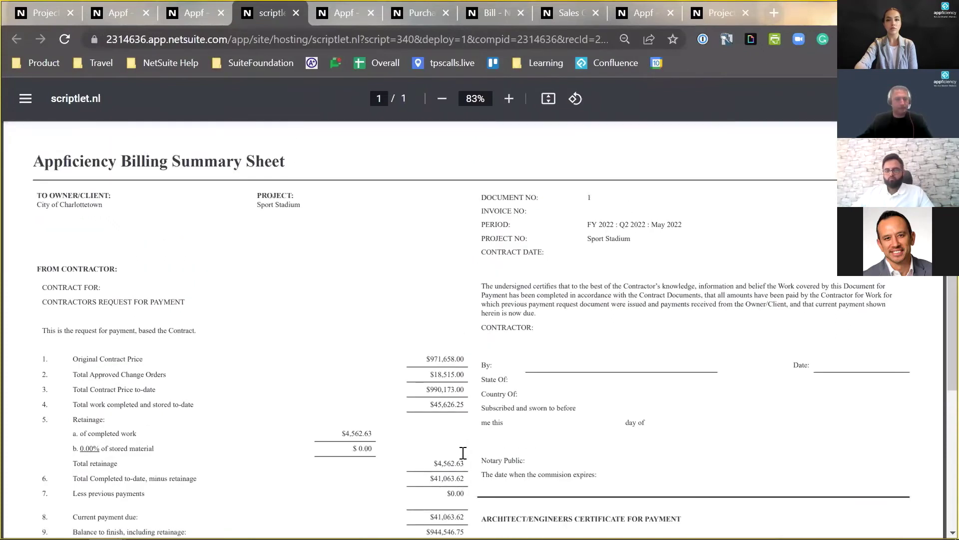
pyautogui.scroll(-2, 462, 454)
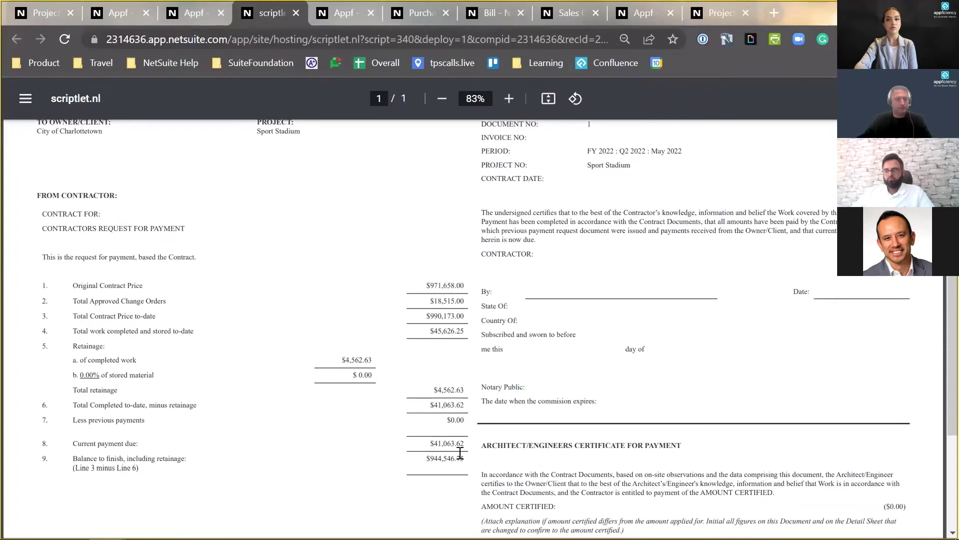
# Generate the progress billing's Schedule of Values PDF, move its browser tab beside the Billing Summary Sheet's tab, and view both documents
pyautogui.click(129, 9)
pyautogui.click(241, 162)
pyautogui.moveTo(181, 12); pyautogui.dragTo(247, 12)
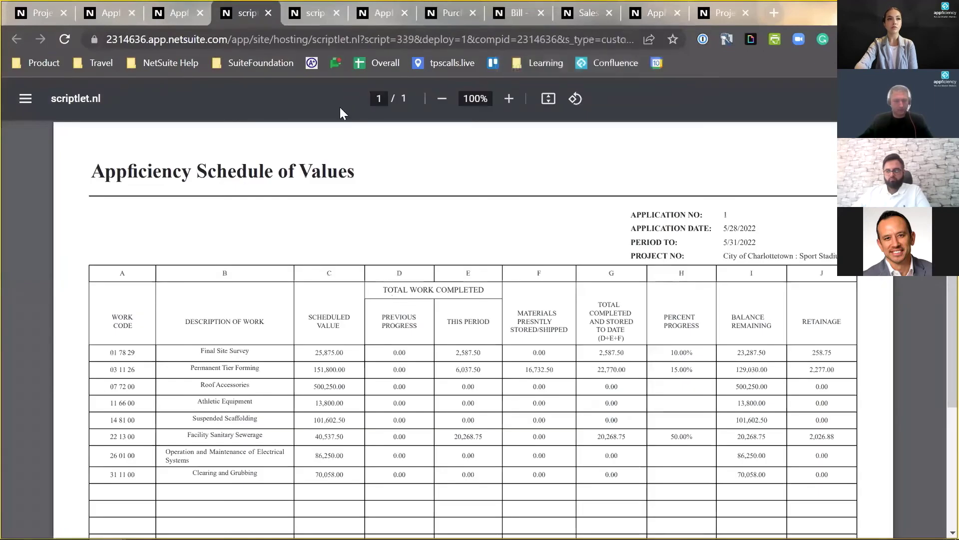
pyautogui.click(309, 11)
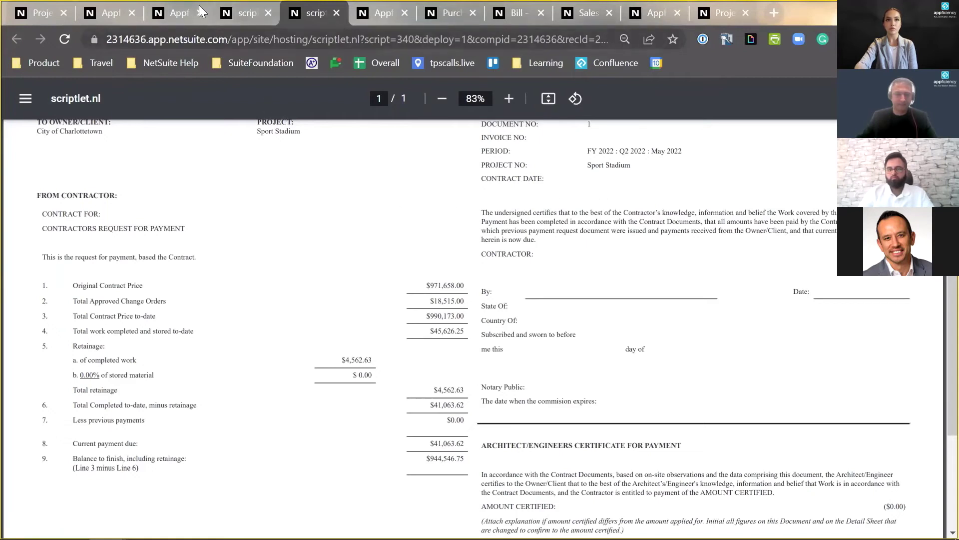
# Open the linked invoice from the May 2022 summary billing record in a new browser tab and view it
pyautogui.click(174, 9)
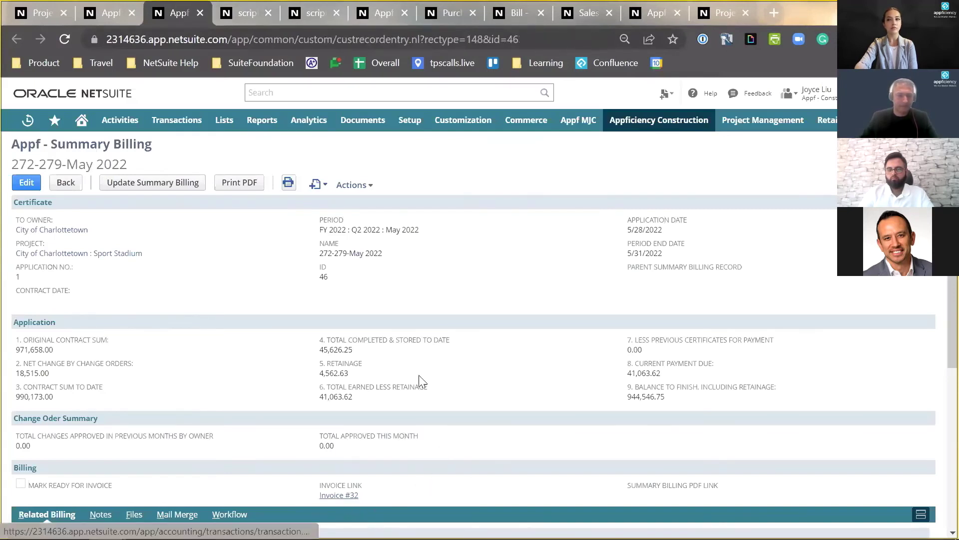
pyautogui.rightClick(352, 497)
pyautogui.click(403, 339)
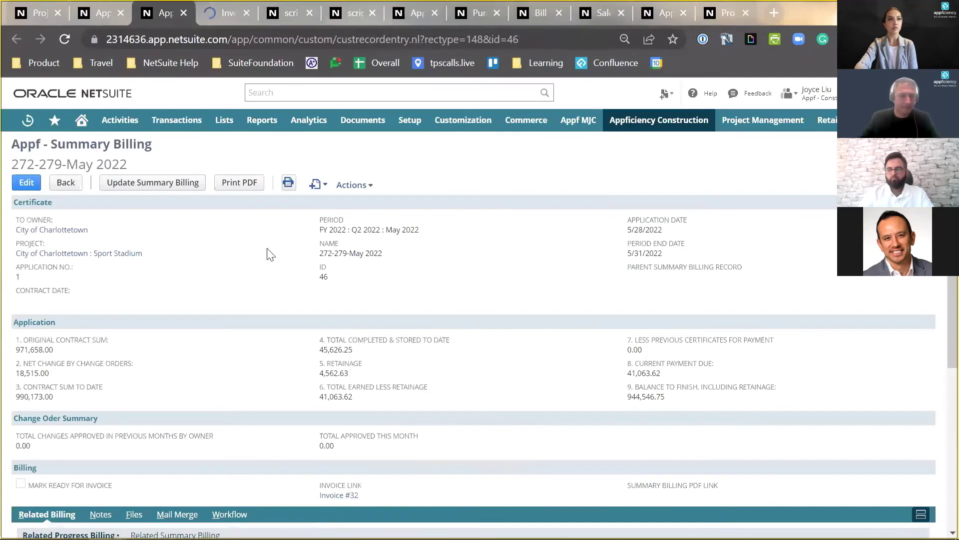
pyautogui.hotkey('ctrl', 'Tab')
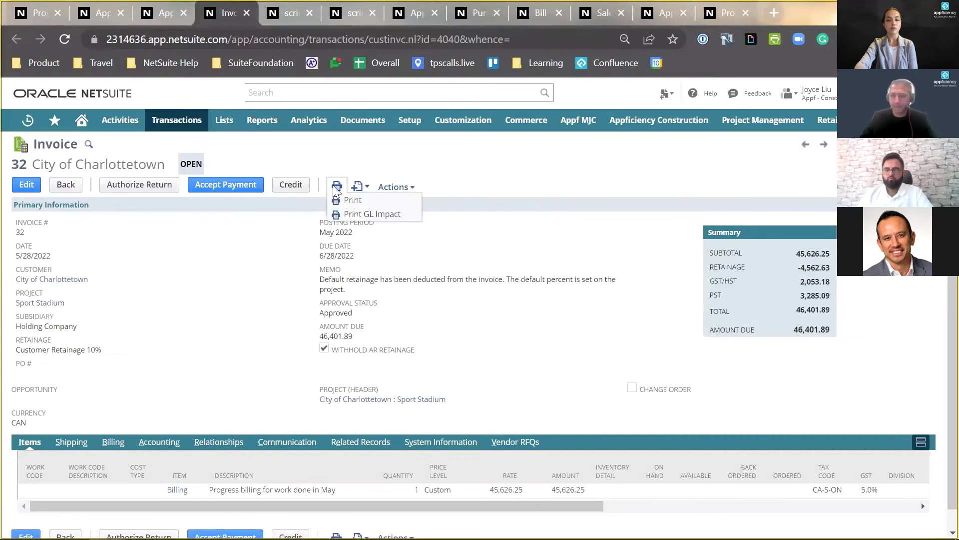
# Generate the invoice's printable PDF, review its billing line, retainage and total, and return to the May 2022 summary billing
pyautogui.click(343, 199)
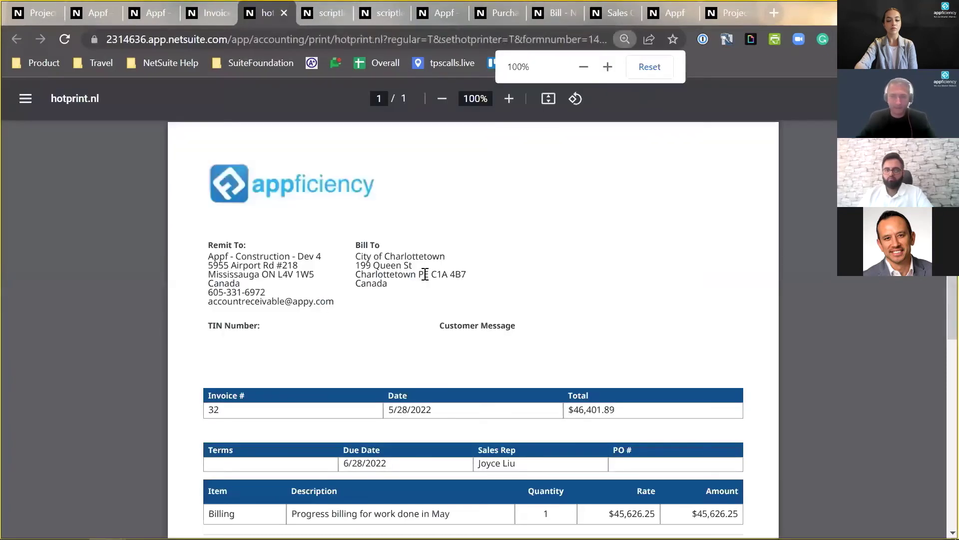
pyautogui.scroll(-3, 425, 275)
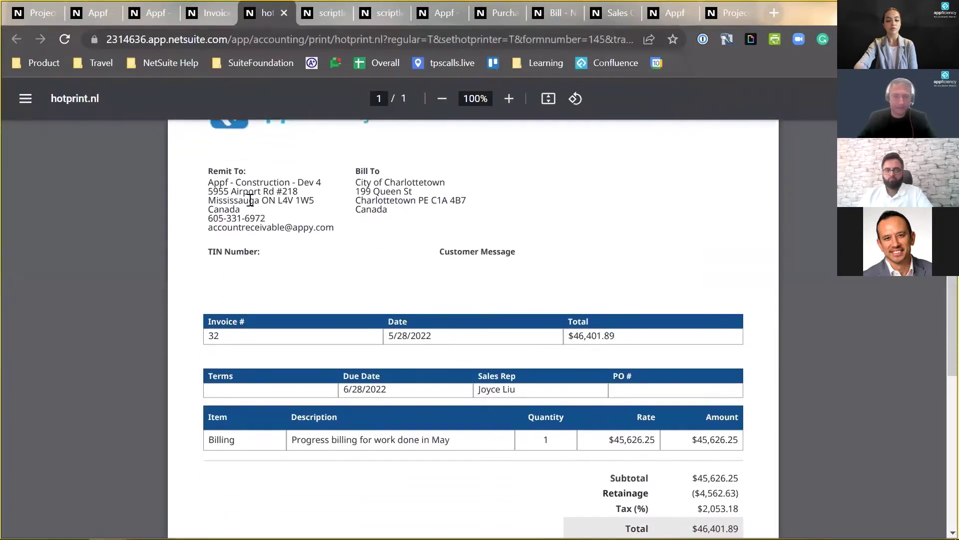
pyautogui.scroll(-3, 474, 390)
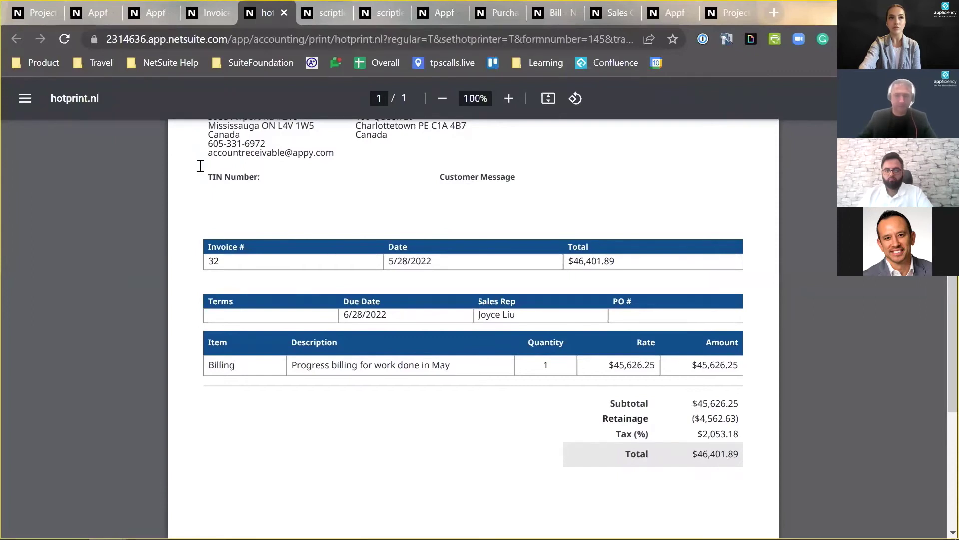
pyautogui.scroll(3, 195, 150)
pyautogui.hotkey('ctrl', '3')
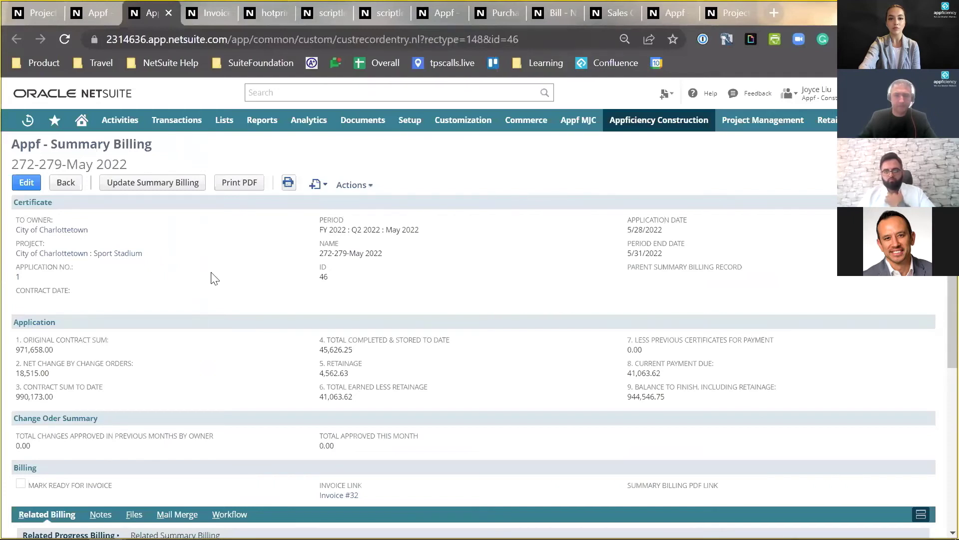
# Return to the Sport Stadium project and open its 6/28/2022 Final Site Survey progress billing record in a new browser tab
pyautogui.click(43, 7)
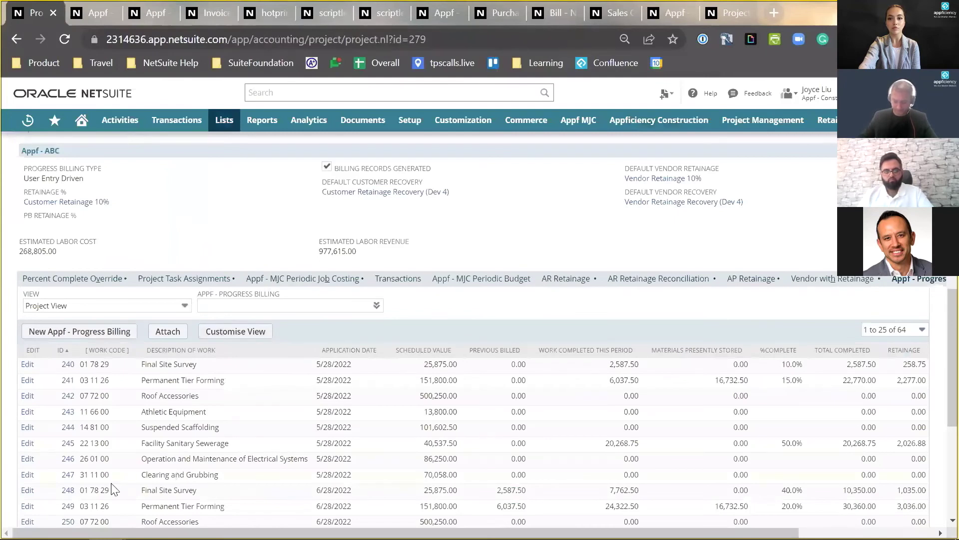
pyautogui.rightClick(71, 494)
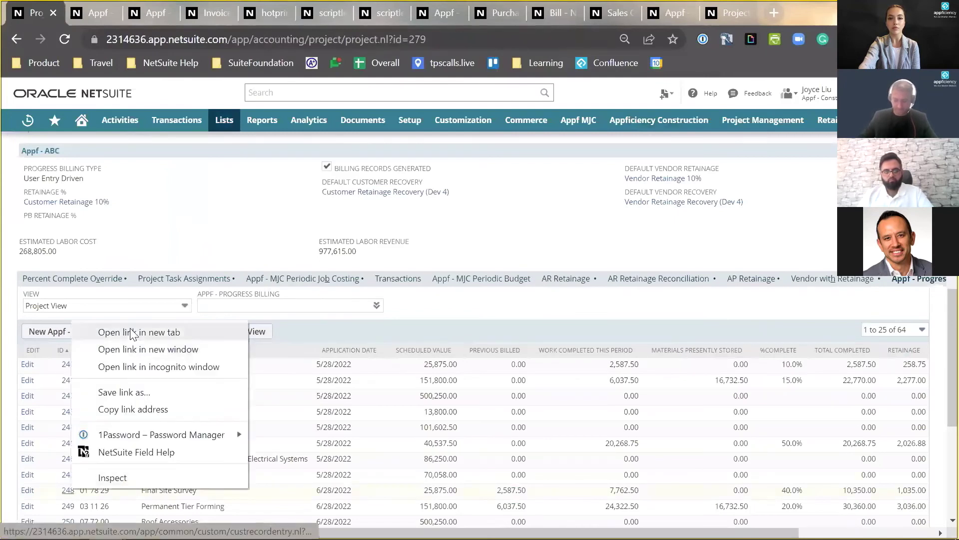
pyautogui.click(133, 332)
pyautogui.click(93, 14)
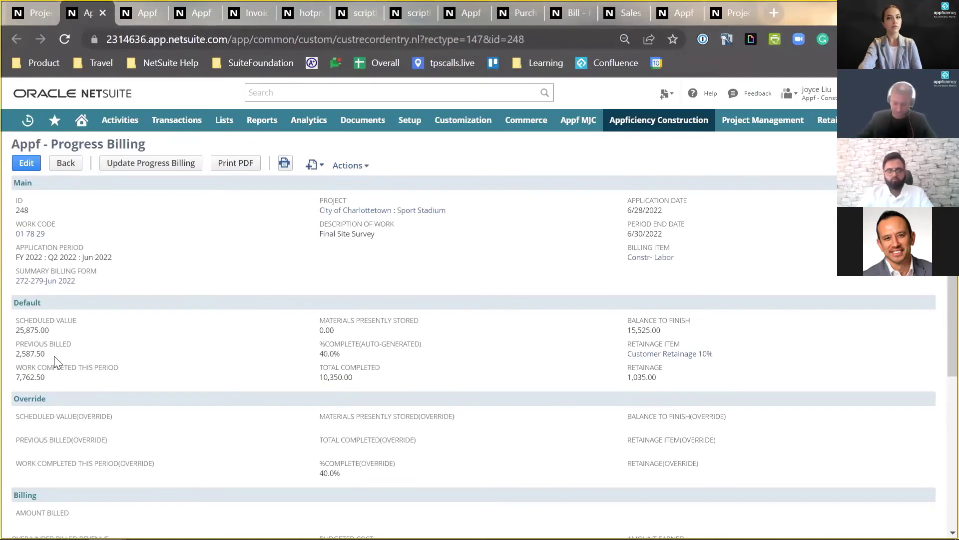
# Compare the June Final Site Survey record's previously billed amount with the May line in the project's progress billing list
pyautogui.click(33, 12)
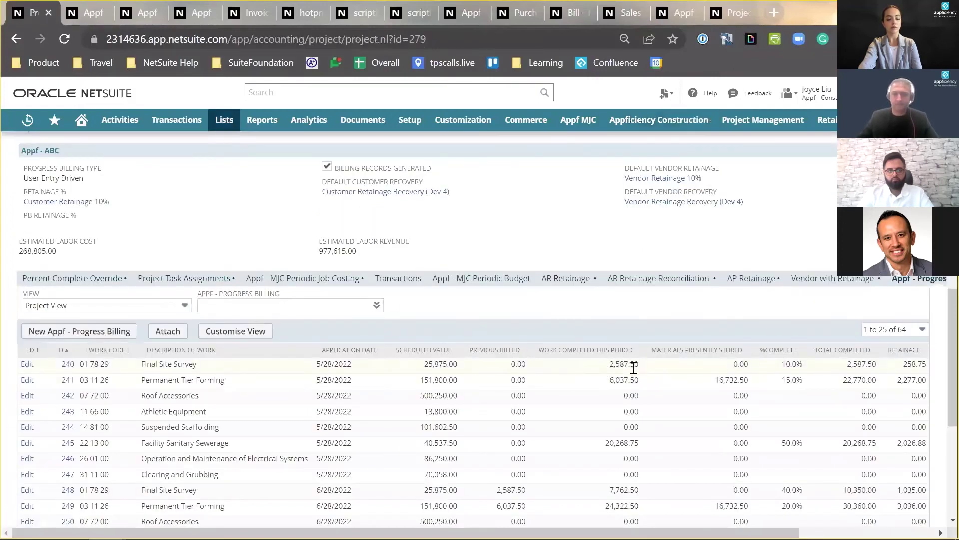
pyautogui.click(90, 13)
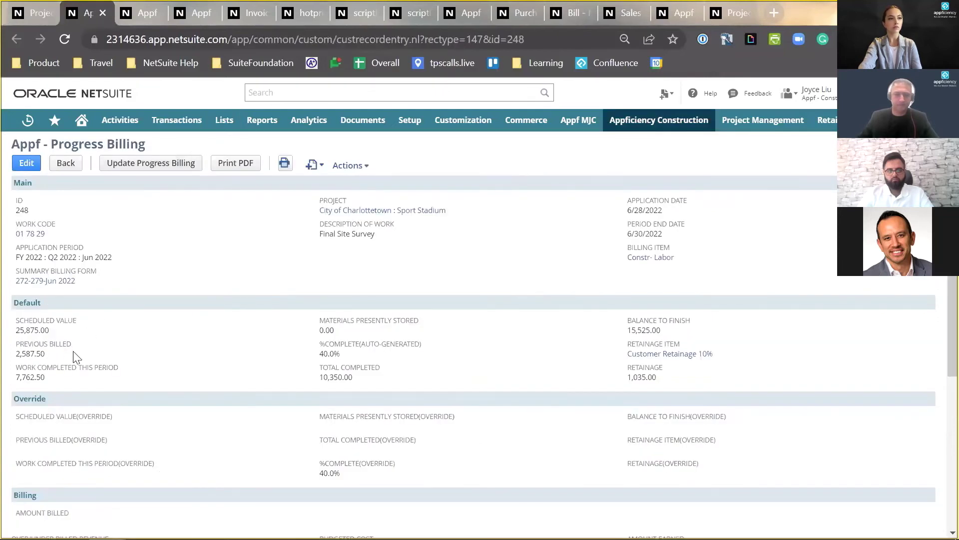
pyautogui.click(34, 13)
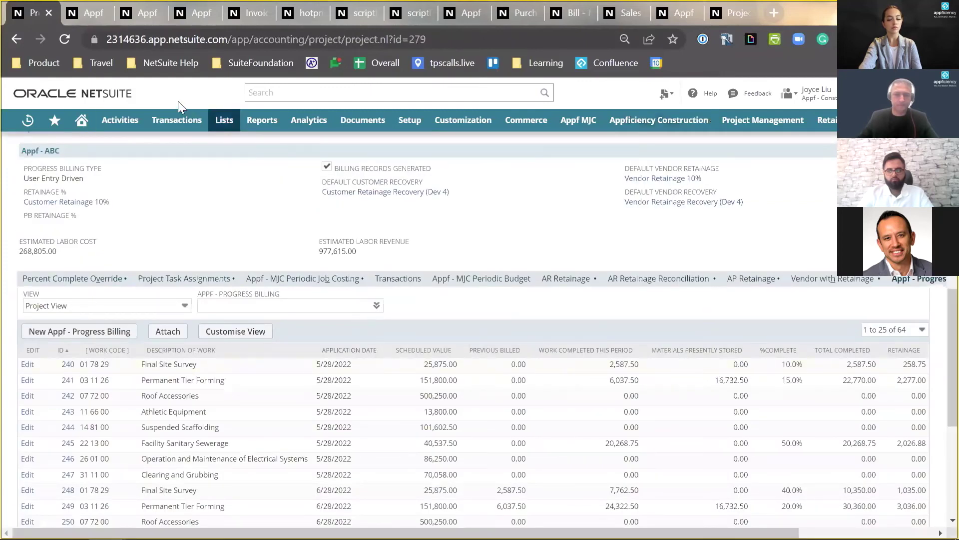
pyautogui.click(87, 13)
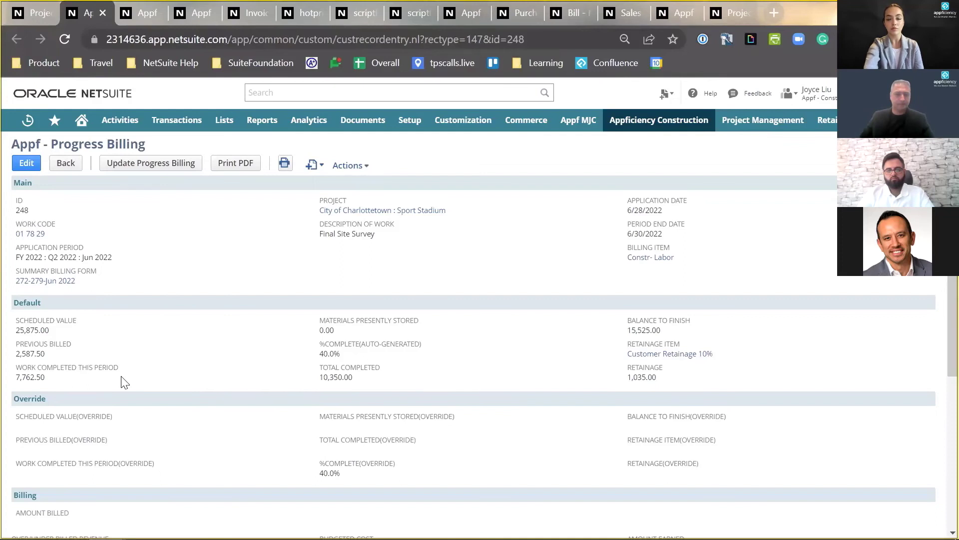
# Open the home dashboard and refresh the KPI Meter to review revenue less retainage alongside the key performance indicators
pyautogui.moveTo(81, 120)
pyautogui.click(83, 143)
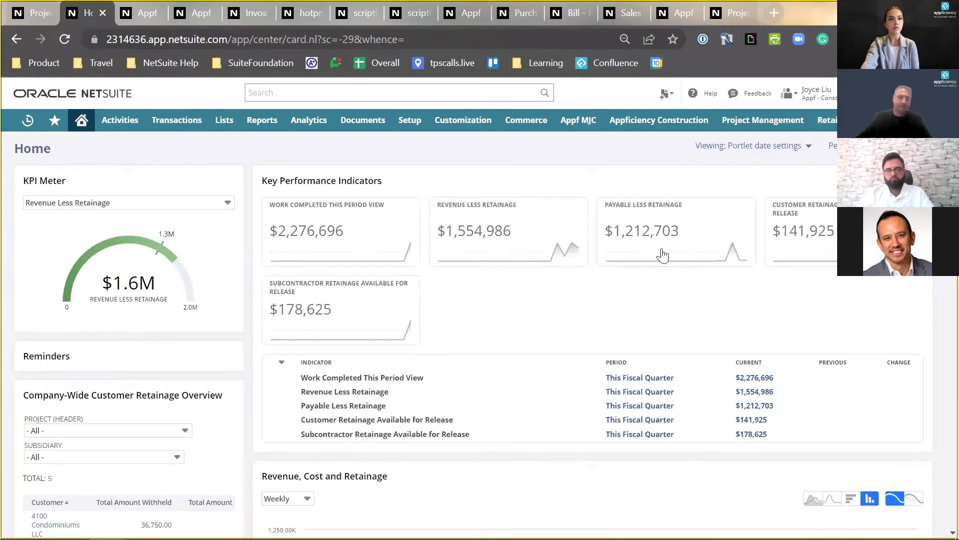
pyautogui.click(907, 180)
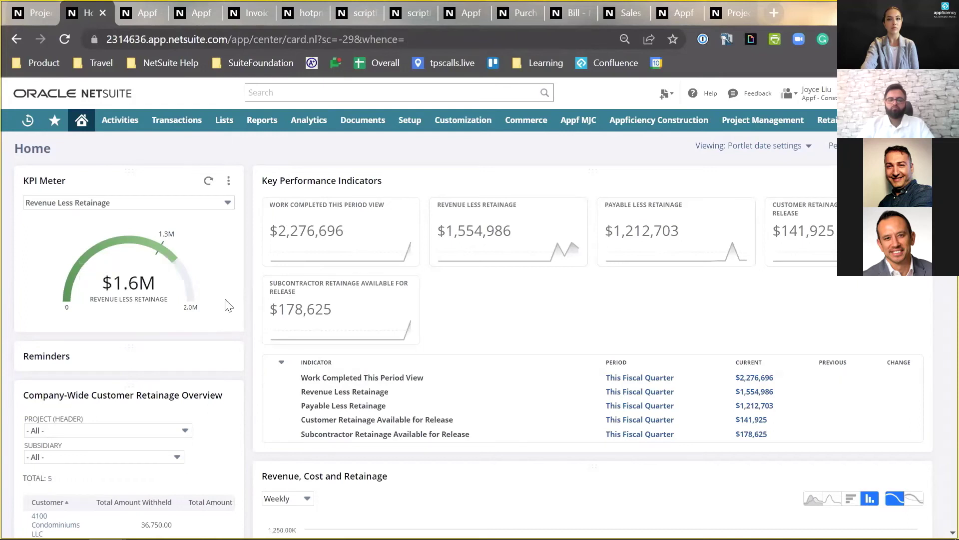
pyautogui.click(207, 181)
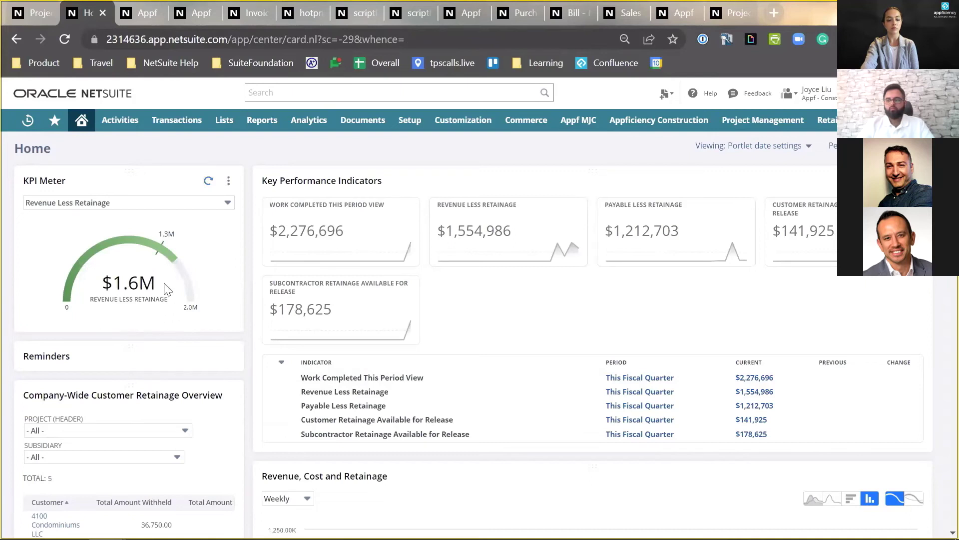
pyautogui.moveTo(170, 247)
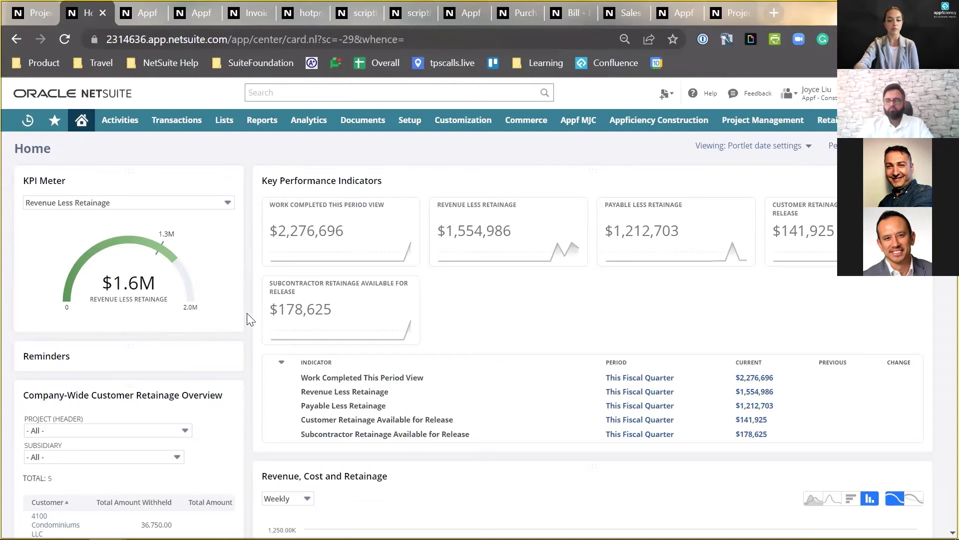
# Review the dashboard's weekly Revenue, Cost and Retainage chart, inspecting individual revenue and payable bars
pyautogui.scroll(-5, 247, 313)
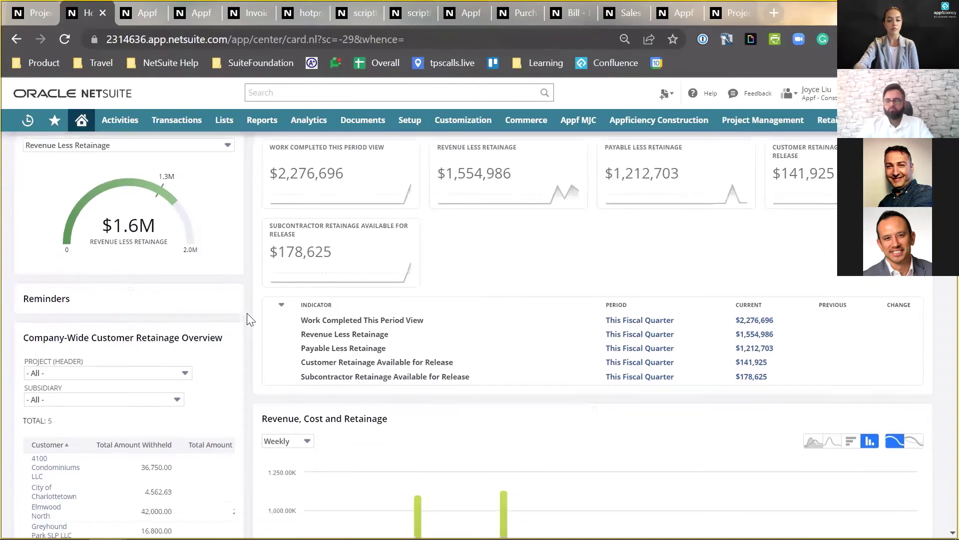
pyautogui.scroll(-1, 246, 319)
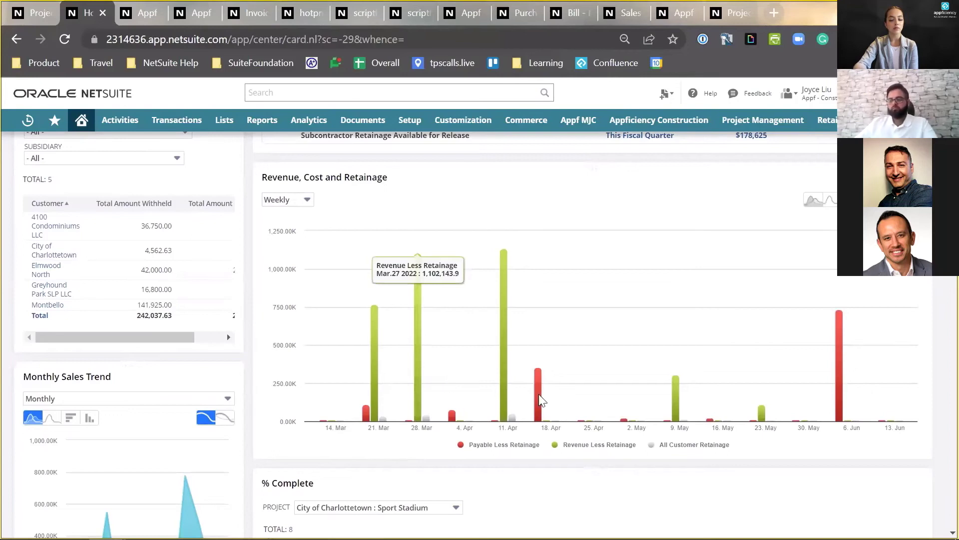
pyautogui.moveTo(539, 395)
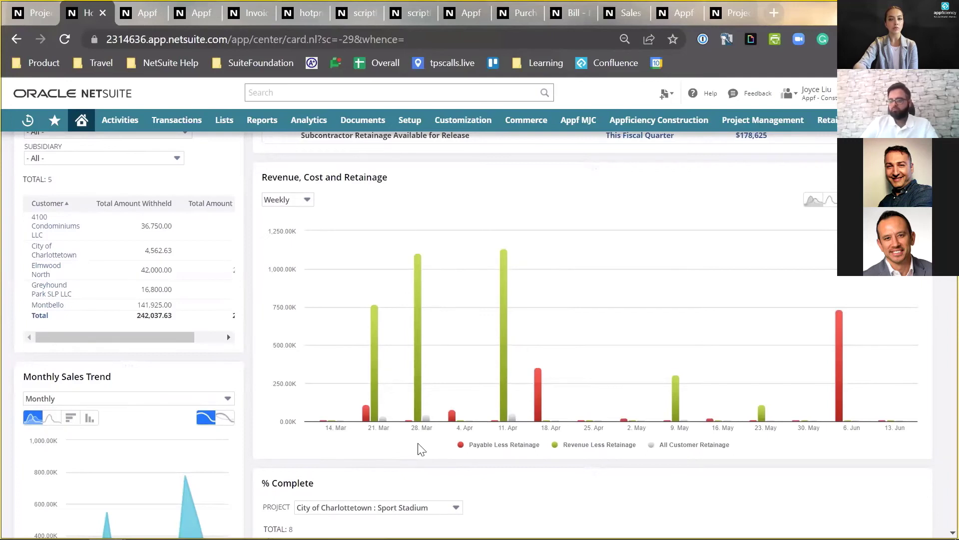
# View the project choices of the dashboard's % Complete chart and keep City of Charlottetown : Sport Stadium selected
pyautogui.scroll(-3, 421, 449)
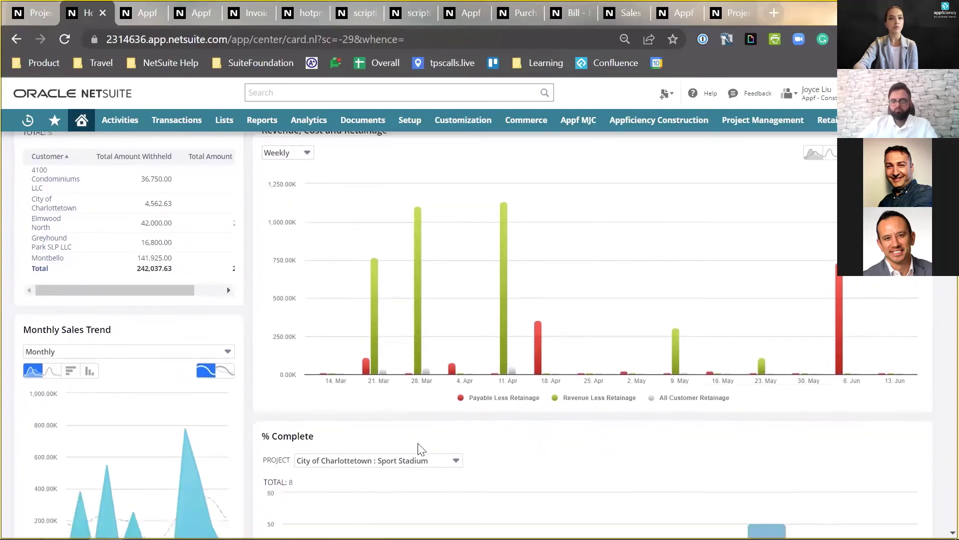
pyautogui.scroll(-3, 421, 449)
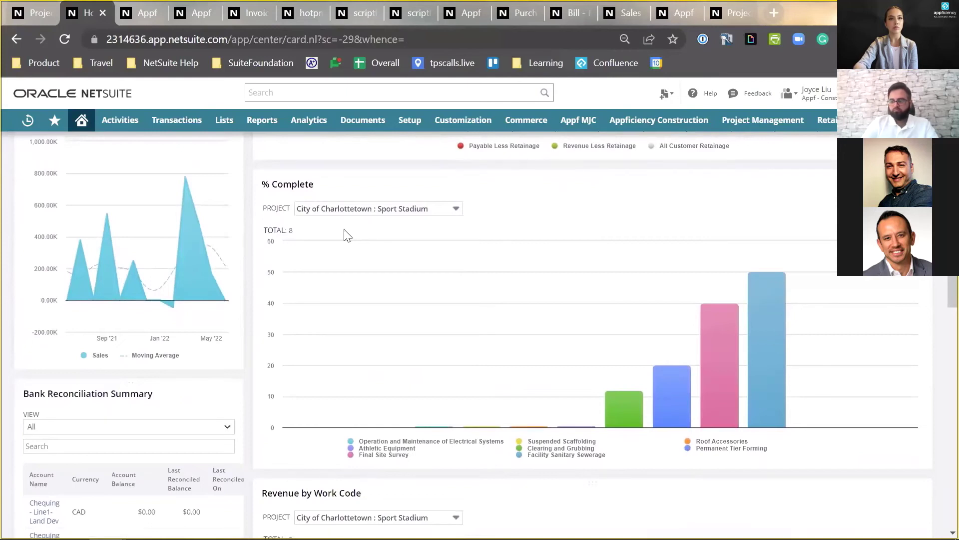
pyautogui.click(338, 210)
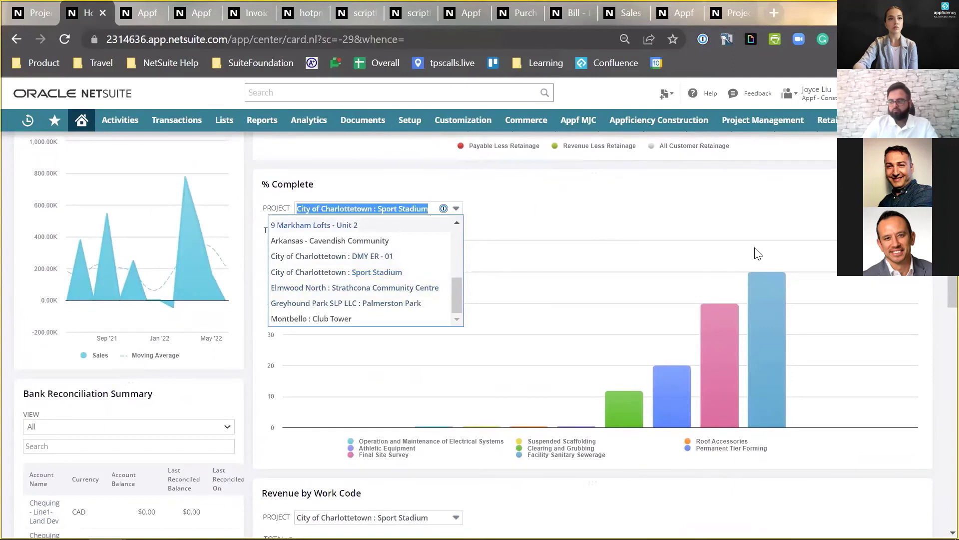
pyautogui.click(767, 279)
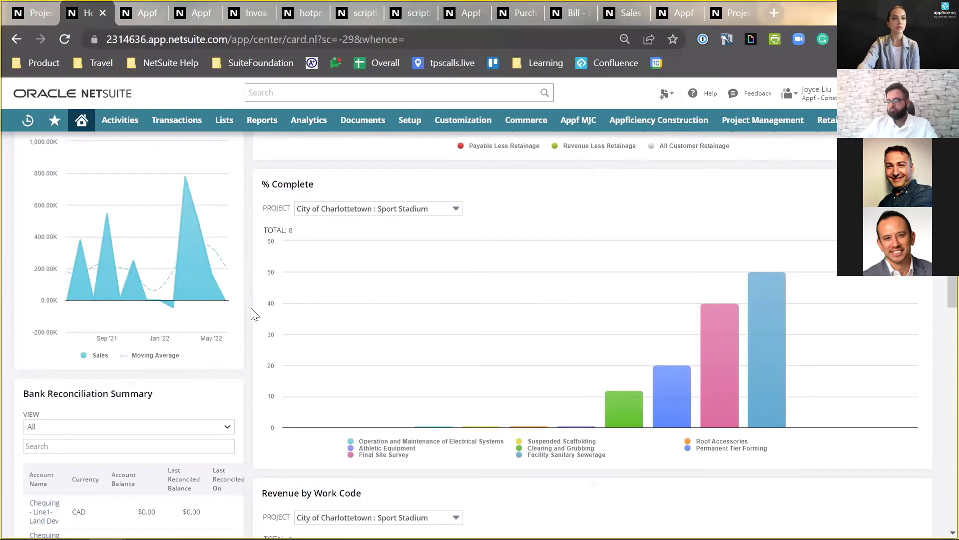
# View the project choices of the Revenue by Work Code portlet and close the list without changing the project
pyautogui.scroll(-3, 254, 314)
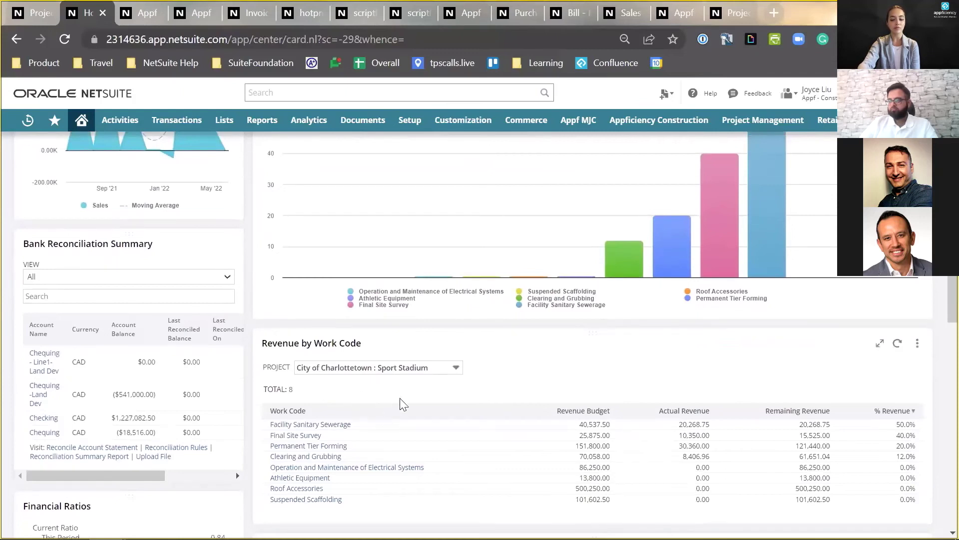
pyautogui.click(333, 373)
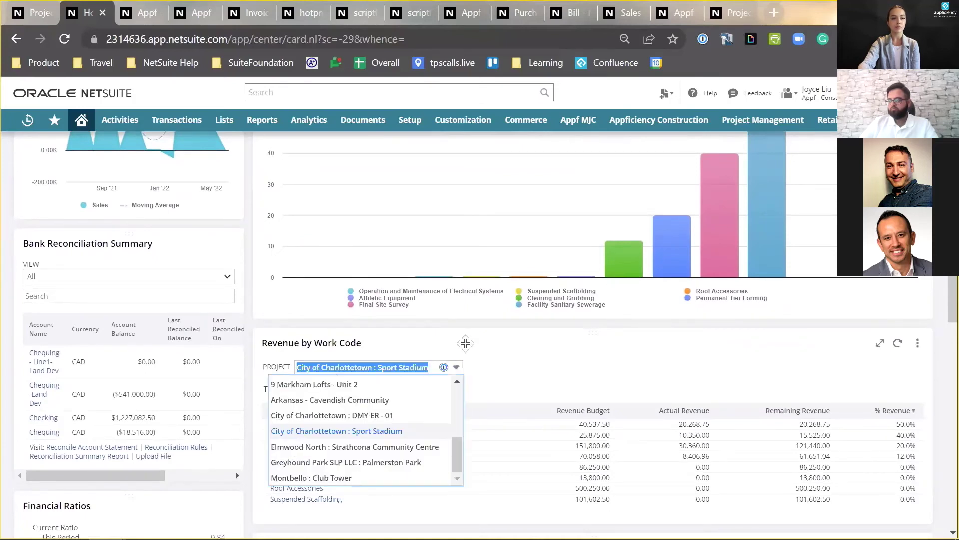
pyautogui.click(252, 366)
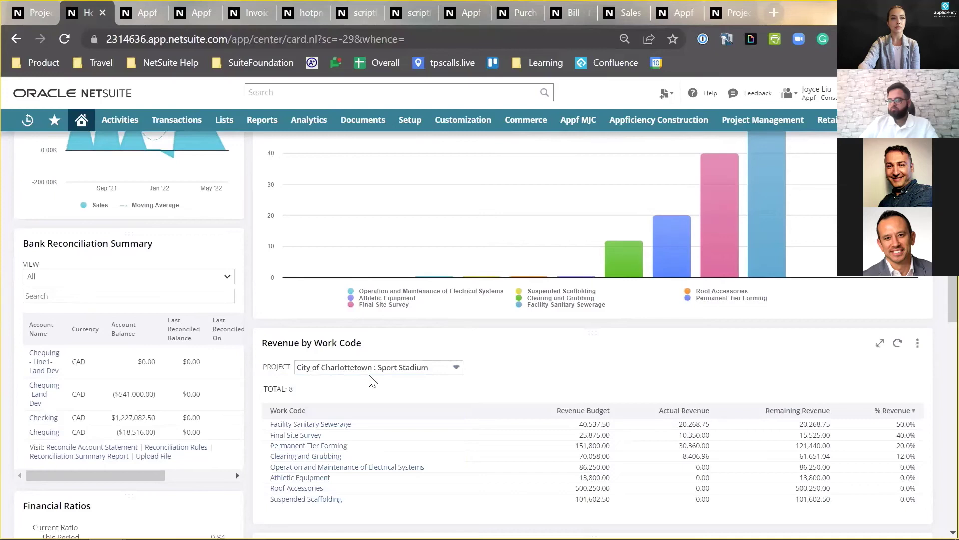